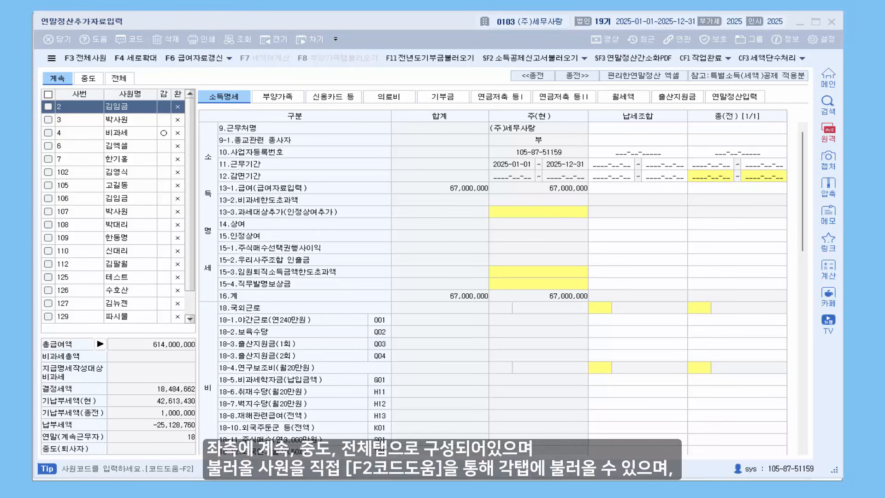
# Step: Look through the 중도 and 전체 employee lists, return to 계속, and select the last listed employee
pyautogui.click(95, 79)
pyautogui.click(119, 79)
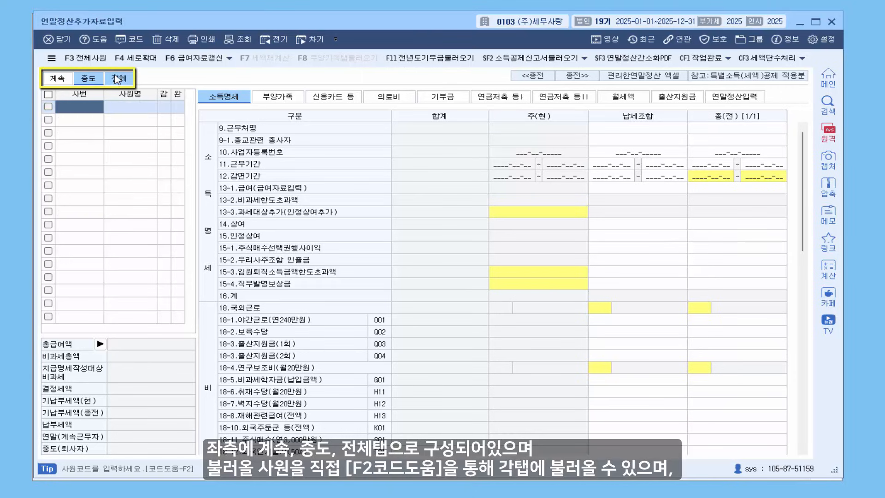
pyautogui.click(62, 80)
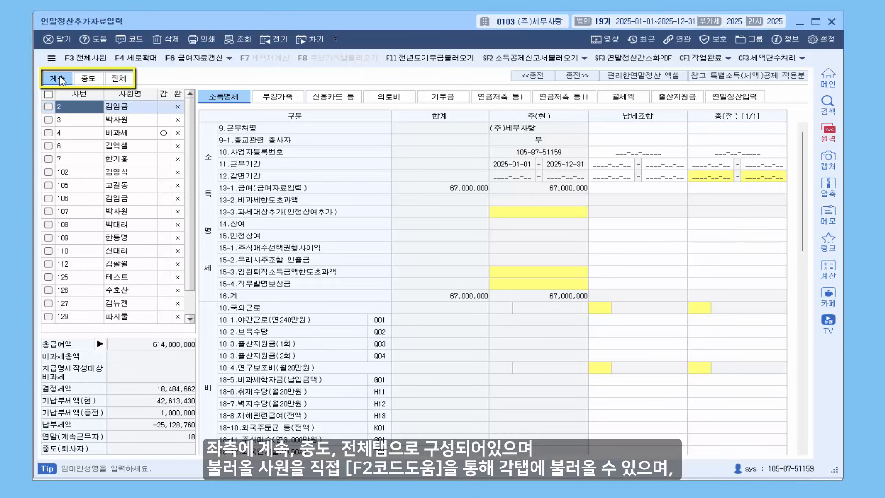
pyautogui.click(85, 308)
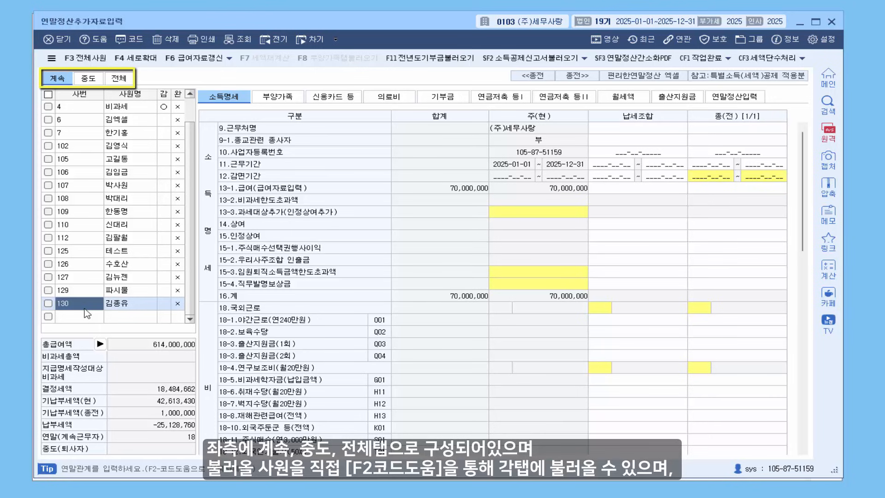
# Step: Look up employees for the empty row of the 계속 list with 사원코드도움, and close the lookup without choosing one
pyautogui.click(80, 317)
pyautogui.press('F2')
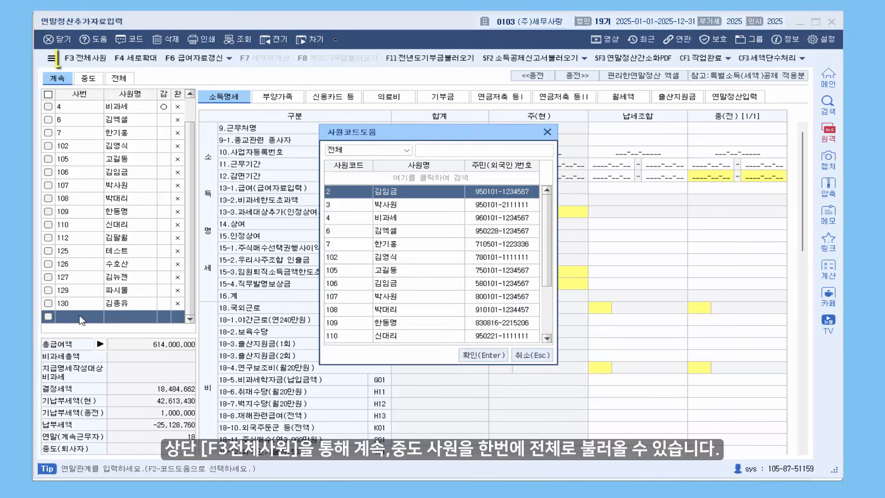
pyautogui.press('Escape')
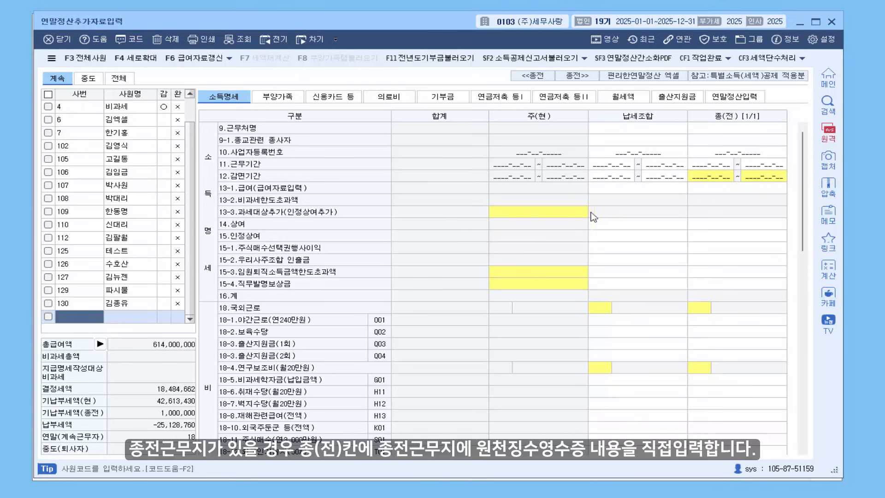
# Step: Review the 종(전) previous-workplace details and 기납부세액 of the employee with two earlier workplaces, and page to the next previous workplace
pyautogui.click(125, 289)
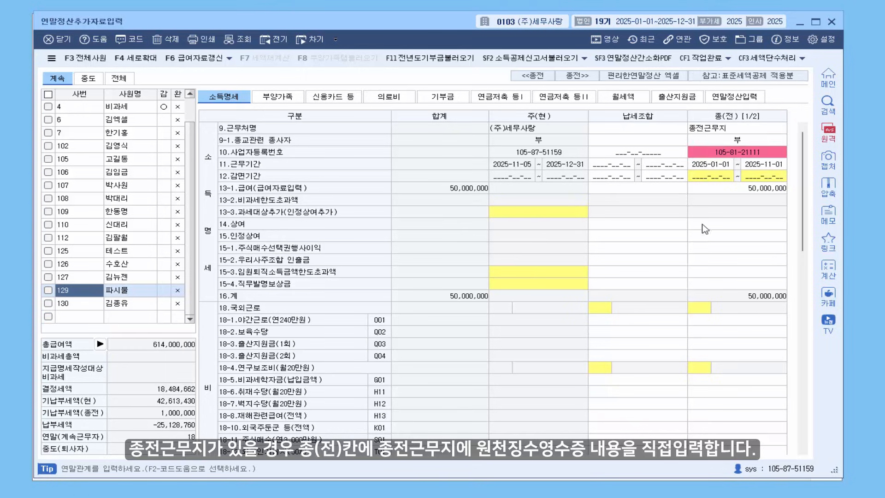
pyautogui.click(726, 157)
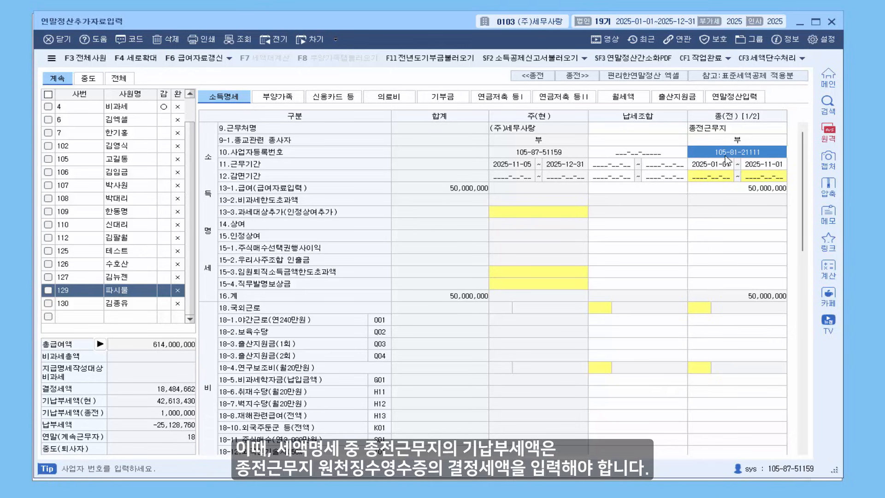
pyautogui.scroll(-10, 729, 179)
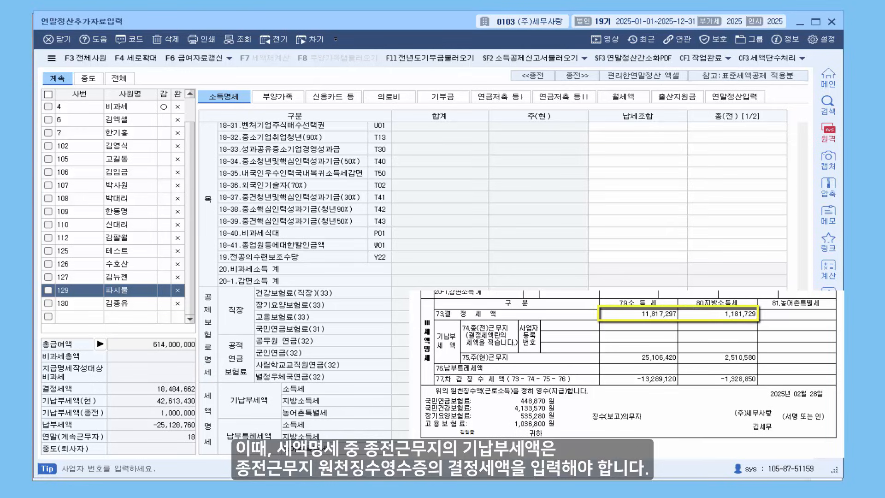
pyautogui.click(737, 389)
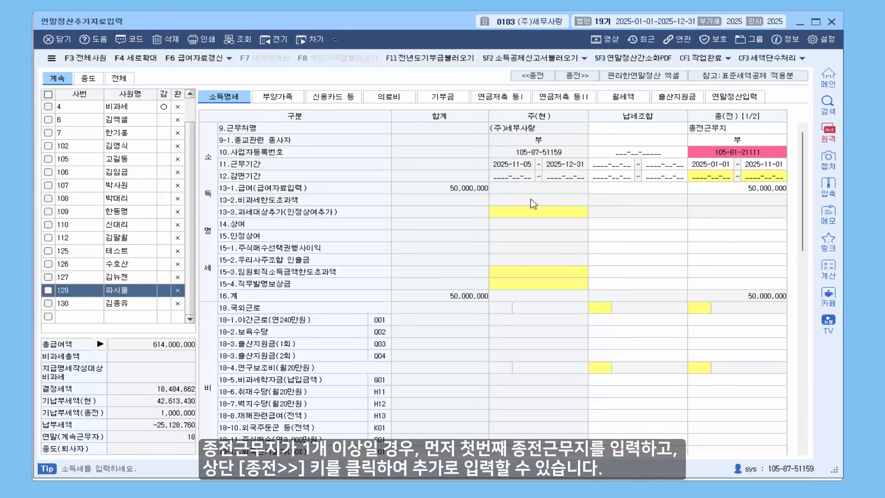
pyautogui.click(721, 130)
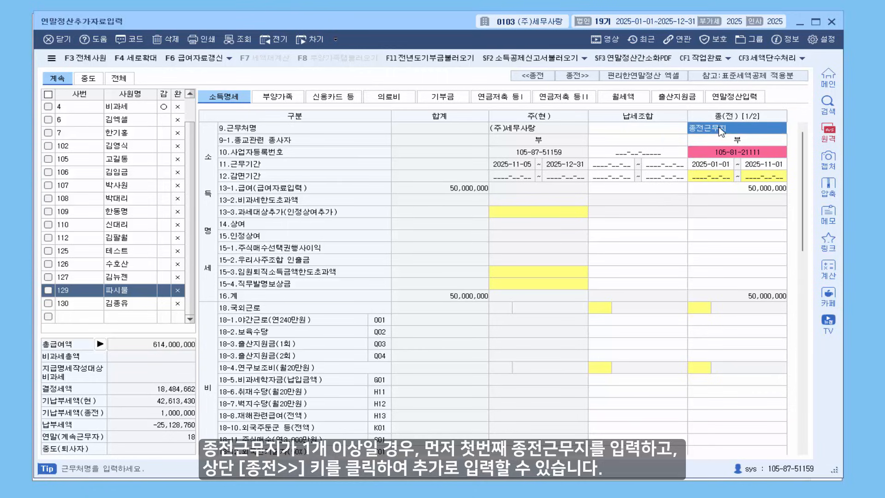
pyautogui.click(594, 77)
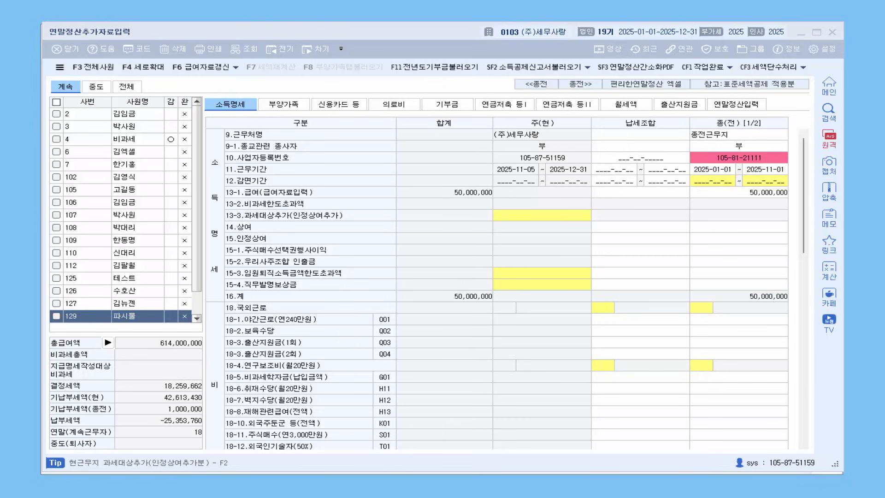
# Step: Show the 부양가족 details of the 비과세 employee and check the father's 기본공제 and the second child's 출산입양 setting
pyautogui.click(136, 138)
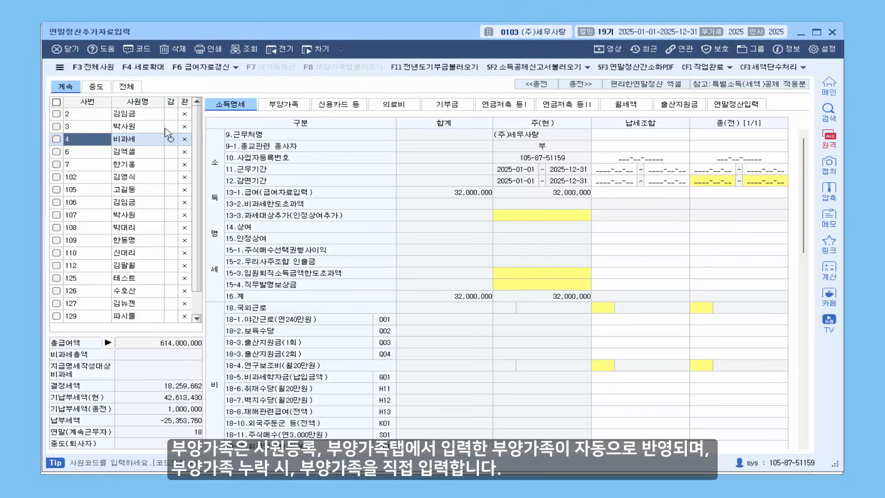
pyautogui.click(284, 104)
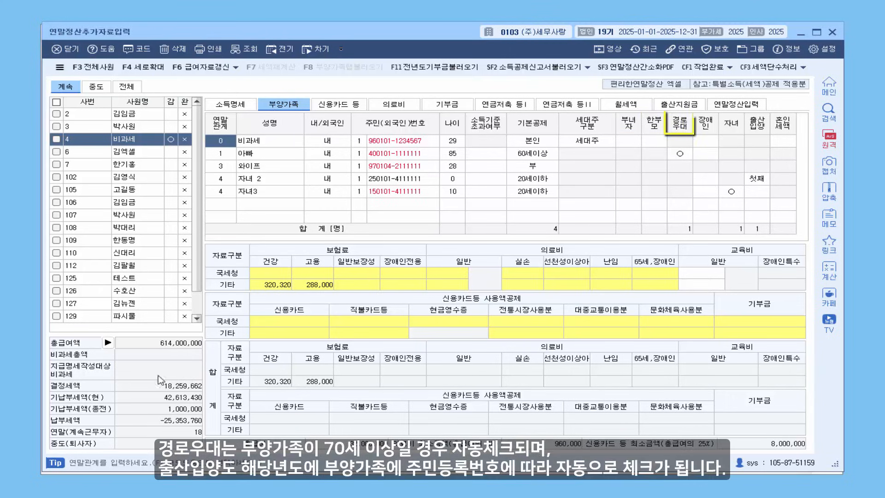
pyautogui.click(543, 154)
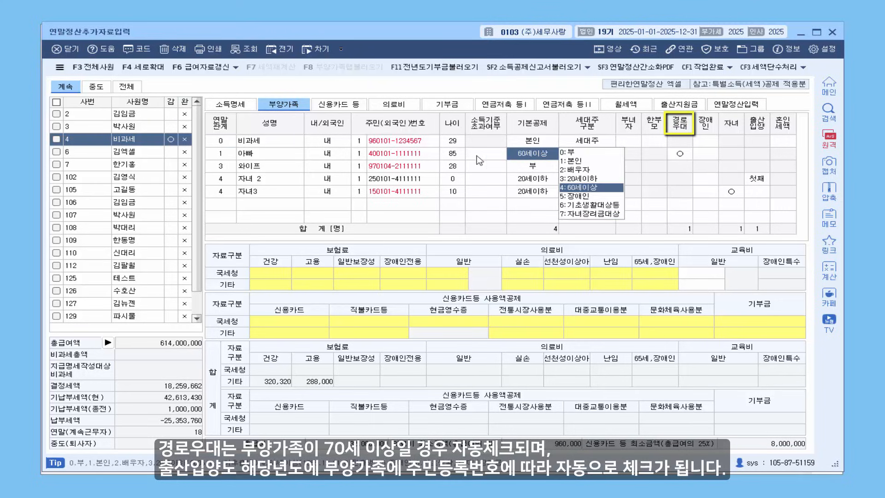
pyautogui.click(462, 159)
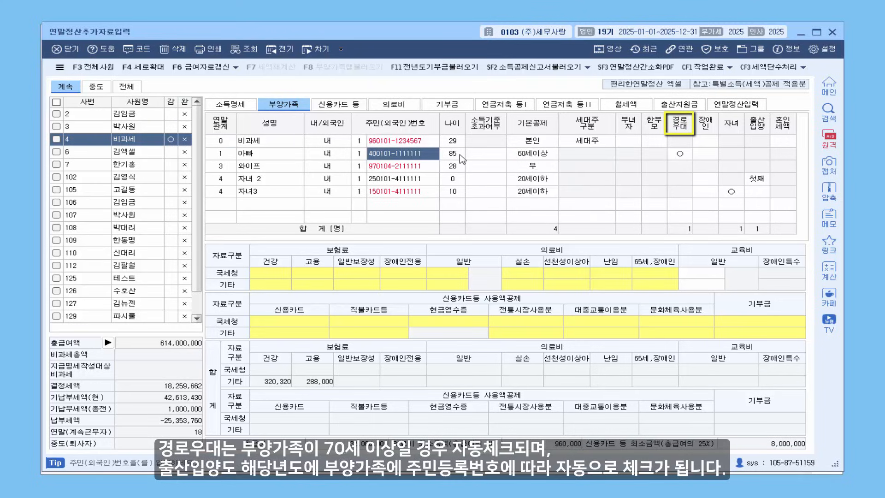
pyautogui.click(765, 181)
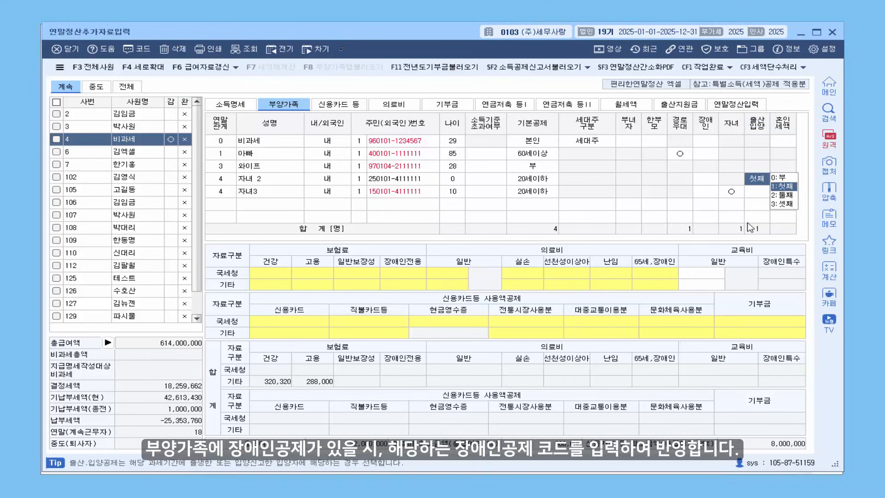
# Step: Set the 장애인 deduction of the dependent 아빠 to 1:장애인복지법, and check the 자녀 credit setting of 자녀3
pyautogui.click(713, 154)
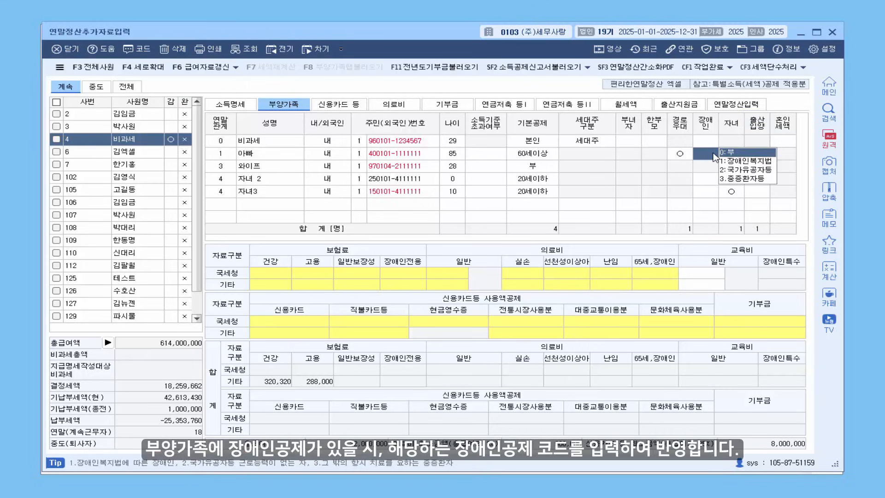
pyautogui.click(727, 164)
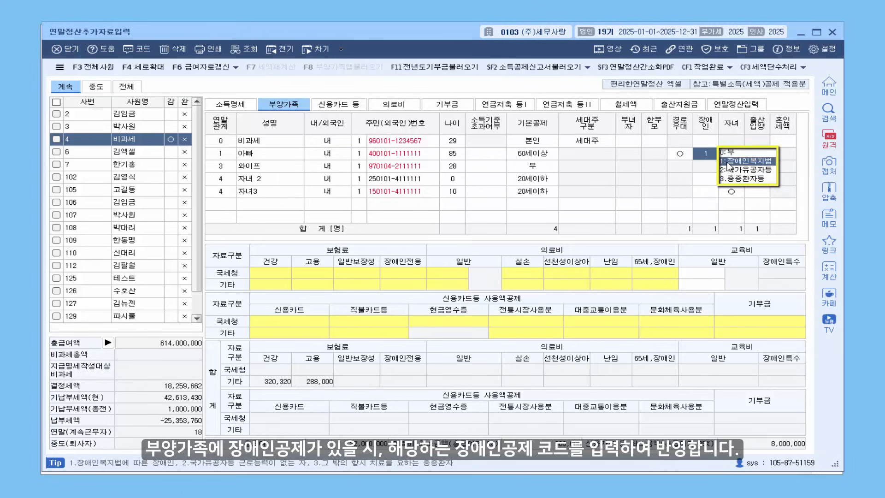
pyautogui.click(728, 162)
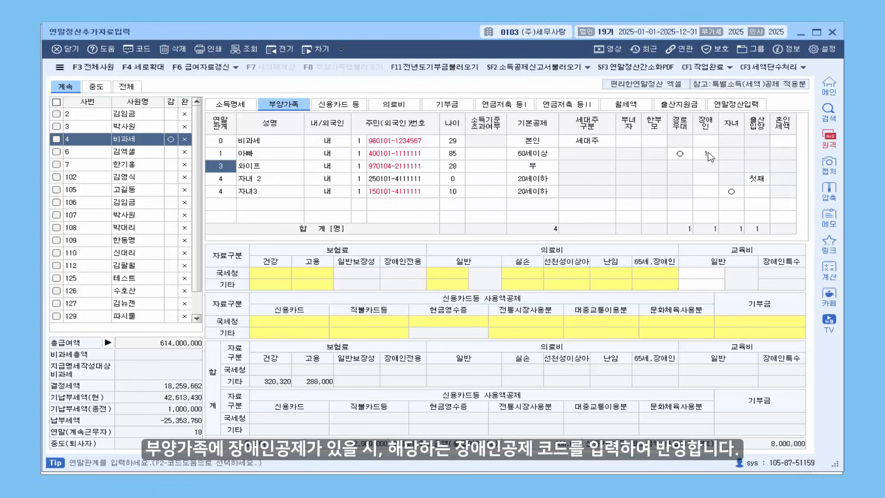
pyautogui.click(710, 155)
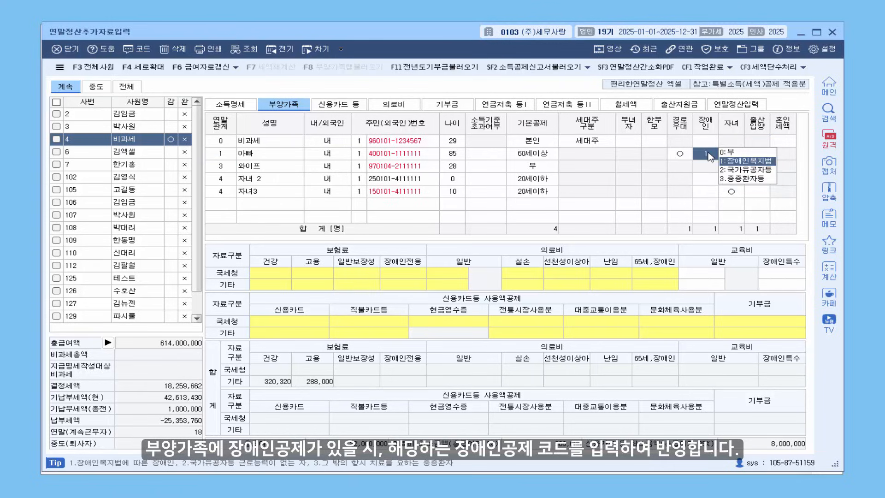
pyautogui.click(733, 192)
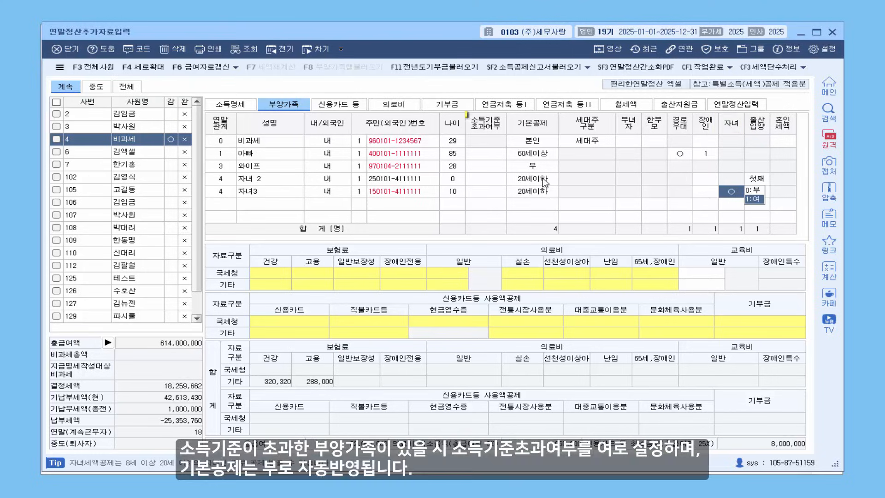
# Step: Set 소득기준초과여부 of the dependent 와이프 to 1:여 and acknowledge the notice
pyautogui.click(494, 168)
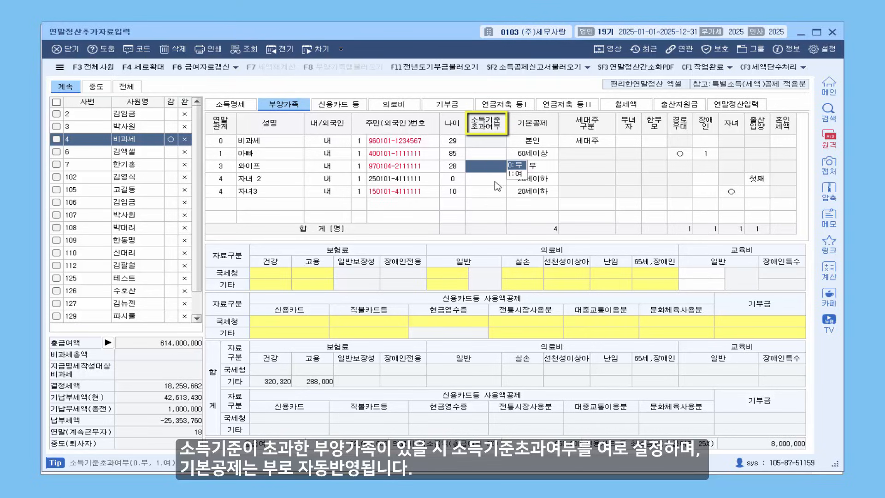
pyautogui.click(515, 175)
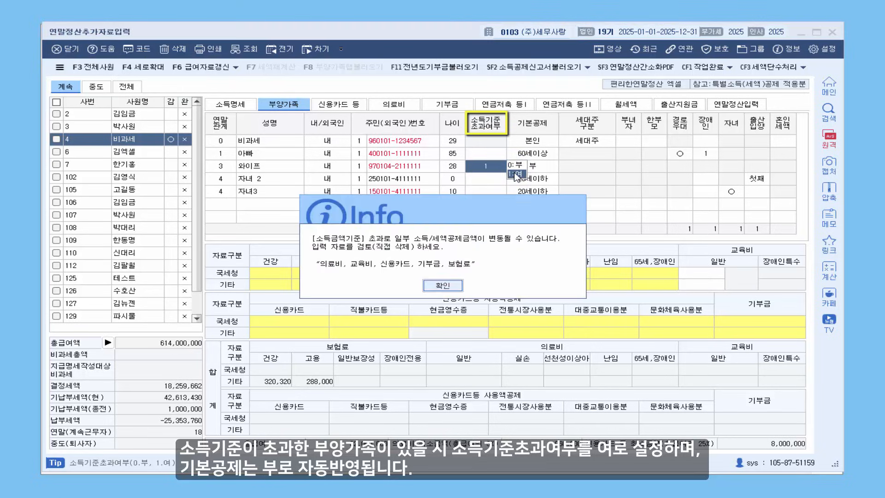
pyautogui.click(469, 286)
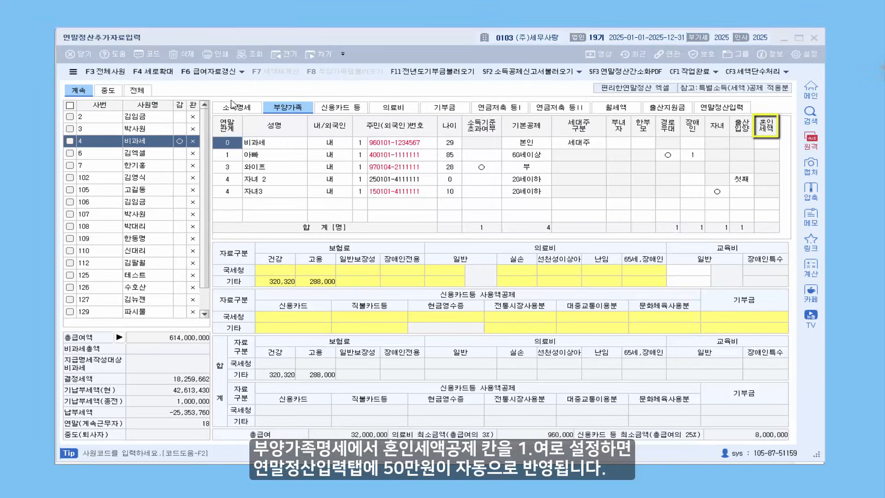
# Step: Set 혼인세액 to 1:여 on the first employee's own dependent row, and check how it carries into 연말정산입력
pyautogui.click(157, 118)
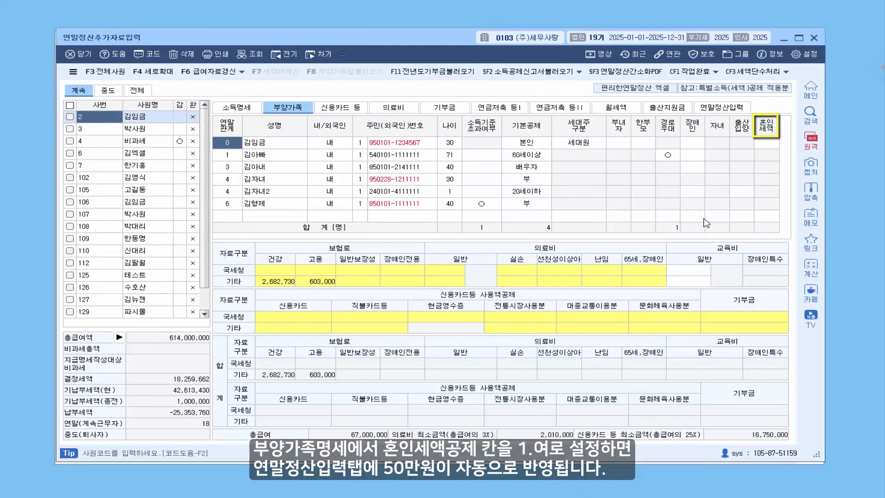
pyautogui.click(760, 145)
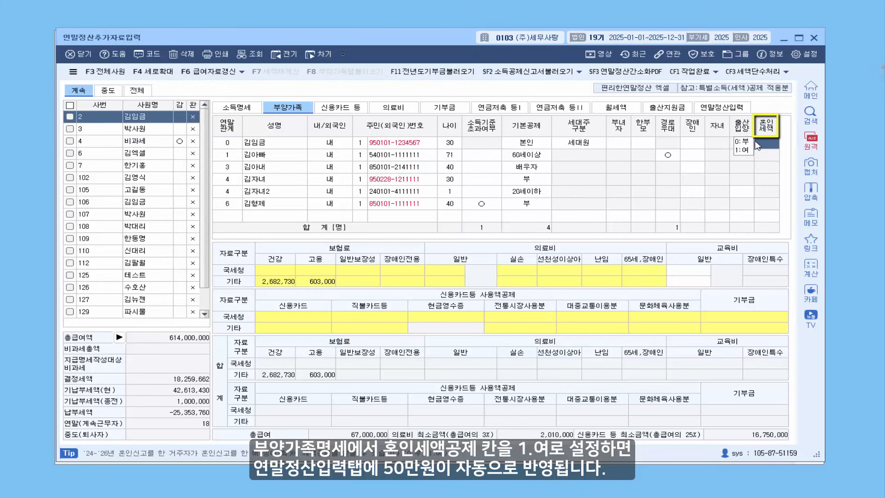
pyautogui.click(745, 151)
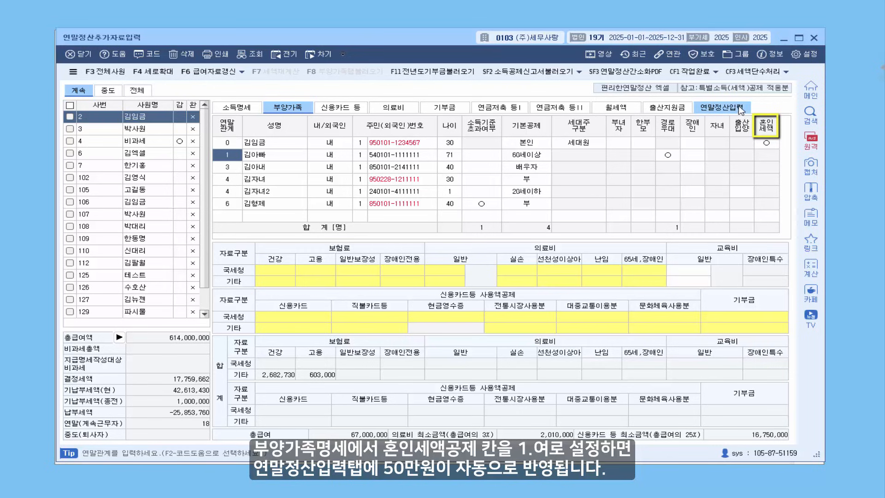
pyautogui.click(722, 108)
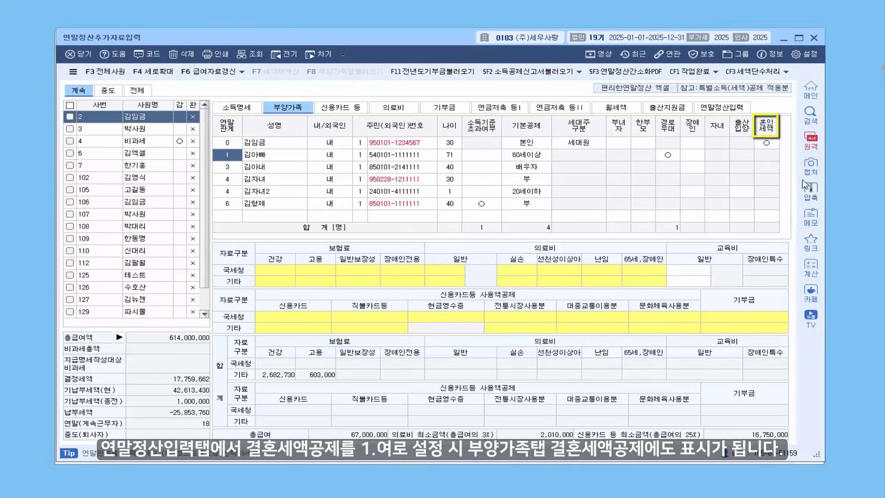
pyautogui.click(767, 142)
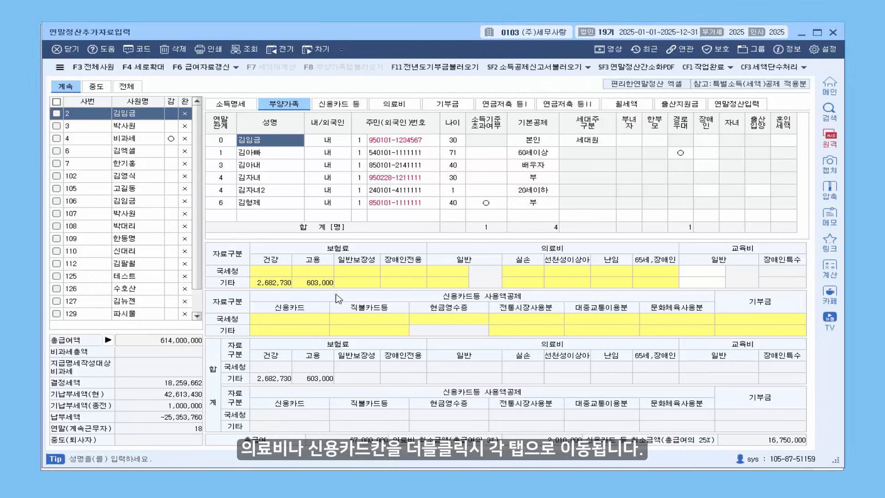
# Step: Look at the 의료비 and 신용카드 등 detail pages from the employee's dependent amounts, and return to 부양가족
pyautogui.doubleClick(556, 278)
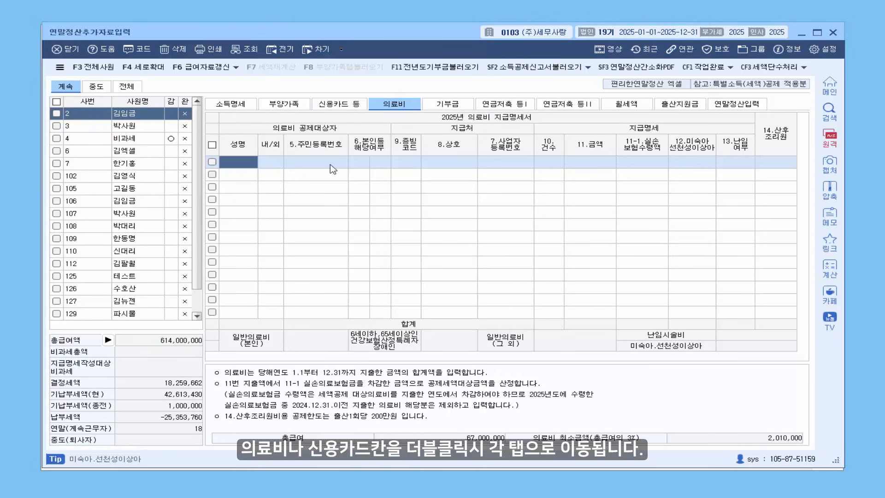
pyautogui.click(299, 109)
pyautogui.hotkey('ctrl', 'Tab')
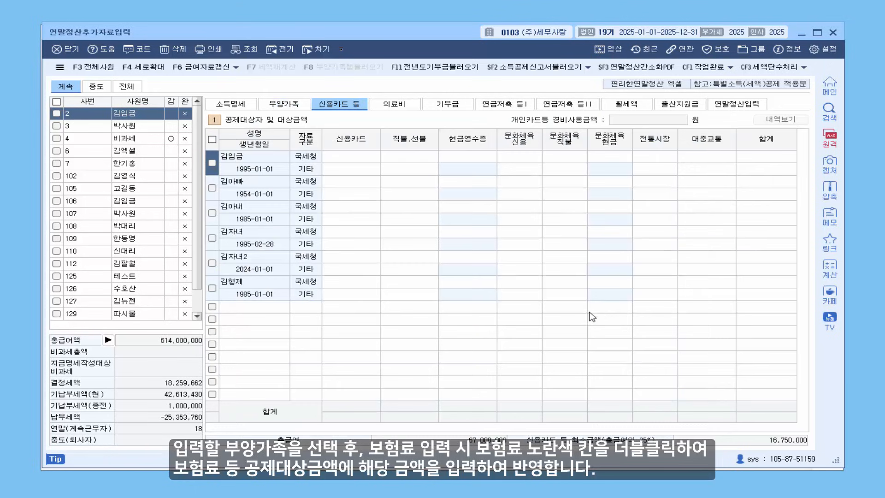
pyautogui.click(294, 107)
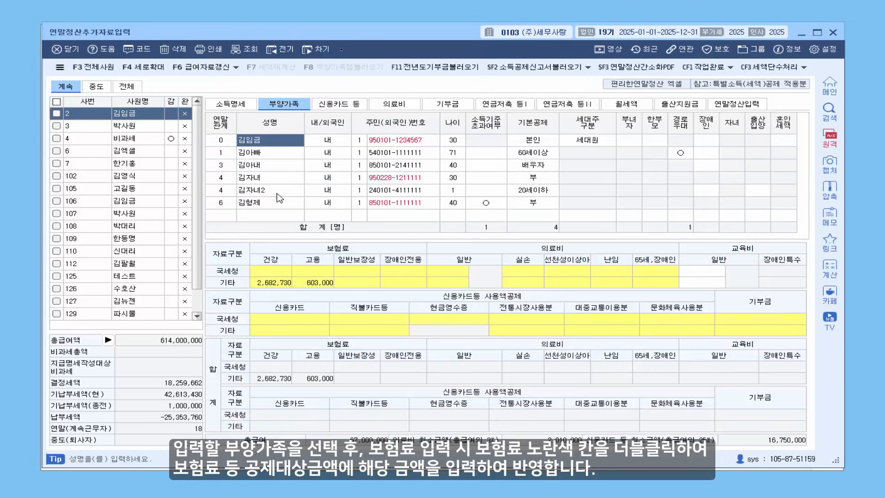
# Step: Enter 1,000,000 as the 국세청간소화 amount of 보장성보험-일반 on the employee's own dependent row, and close the insurance details
pyautogui.click(342, 273)
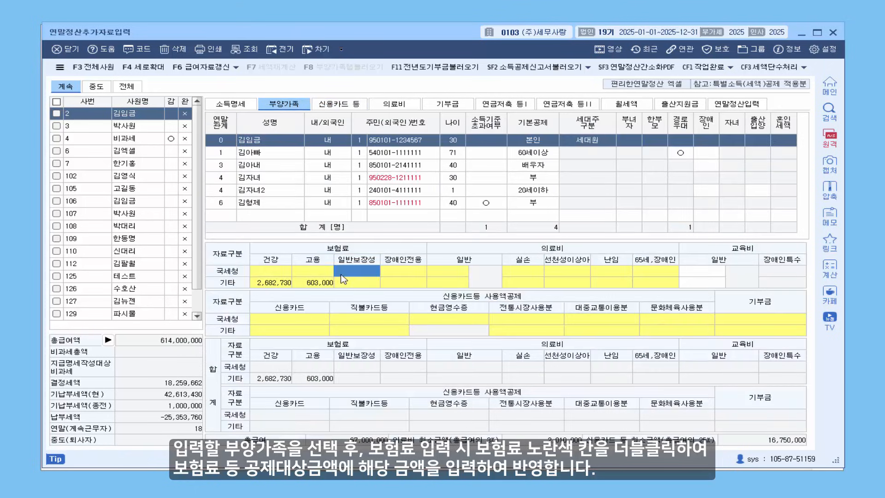
pyautogui.doubleClick(341, 276)
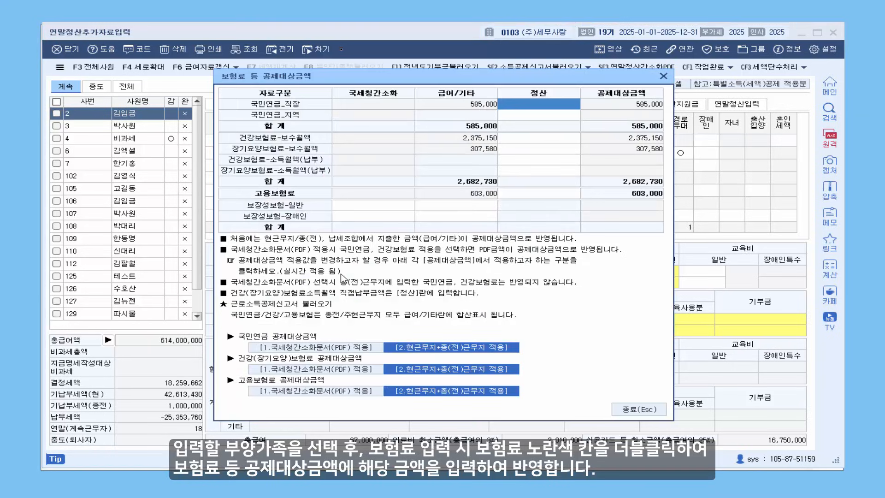
pyautogui.doubleClick(374, 207)
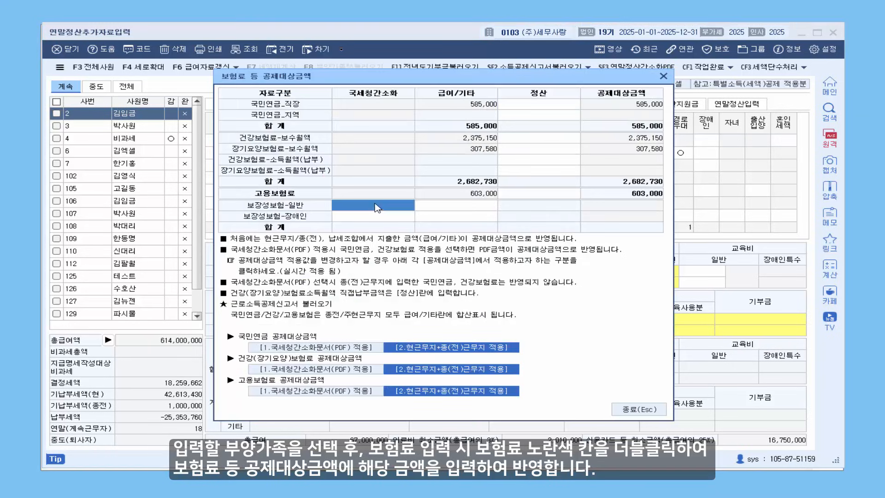
pyautogui.write('1000000')
pyautogui.press('Return')
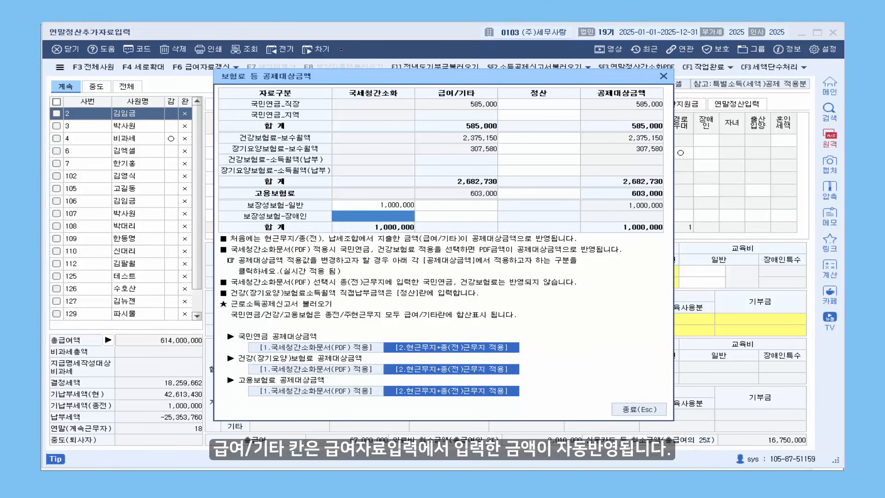
pyautogui.press('Up')
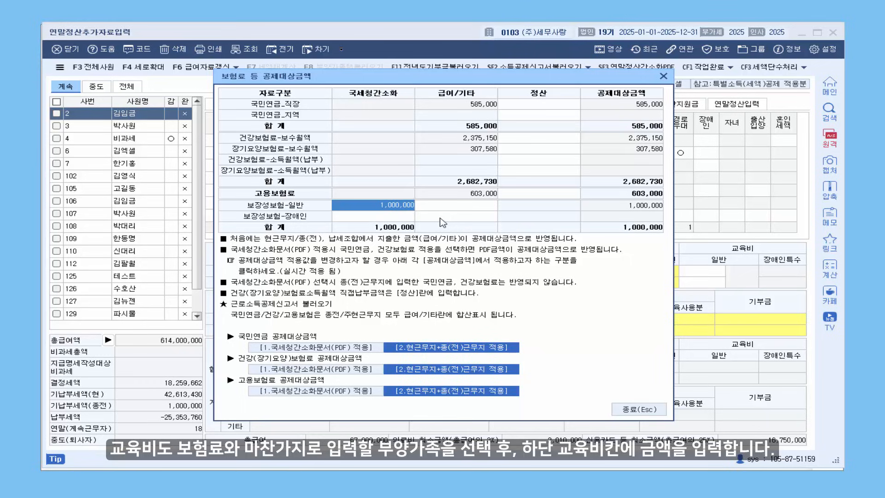
pyautogui.click(662, 411)
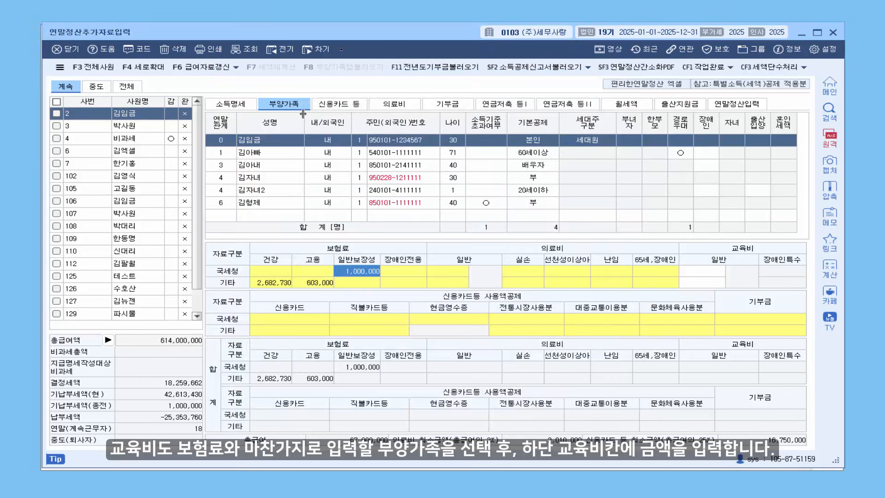
# Step: Enter 100,000 as the 국세청 일반 교육비 of the dependent child with the 20세이하 basic deduction
pyautogui.click(249, 191)
pyautogui.click(701, 271)
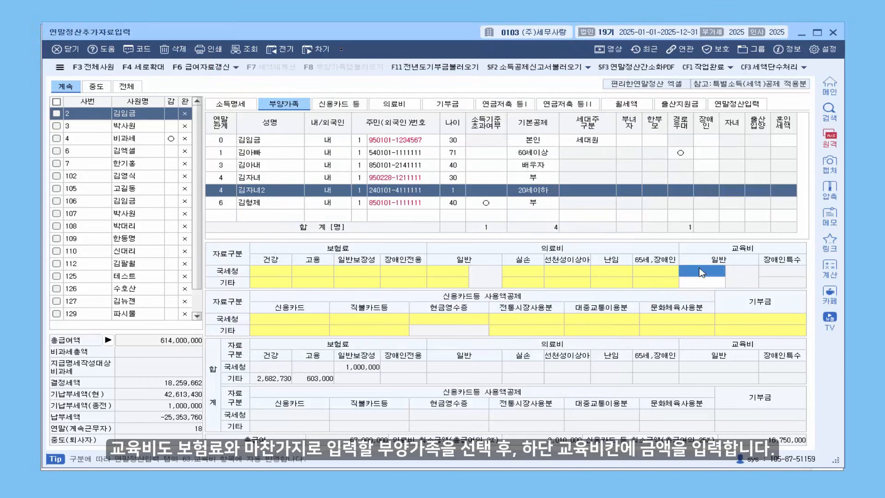
pyautogui.write('1000000')
pyautogui.press('Return')
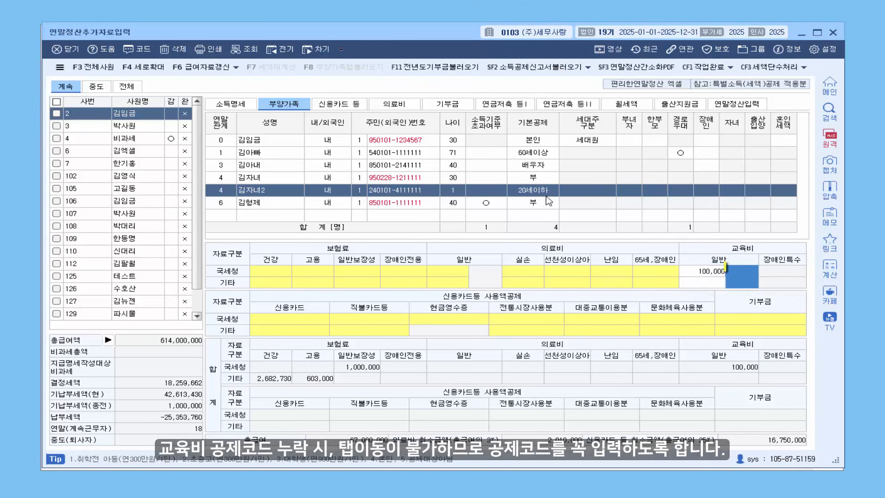
# Step: Try to switch to 신용카드 등, acknowledge the notice, and set the child's 교육비 구분 to 1.취학전 아동
pyautogui.click(327, 106)
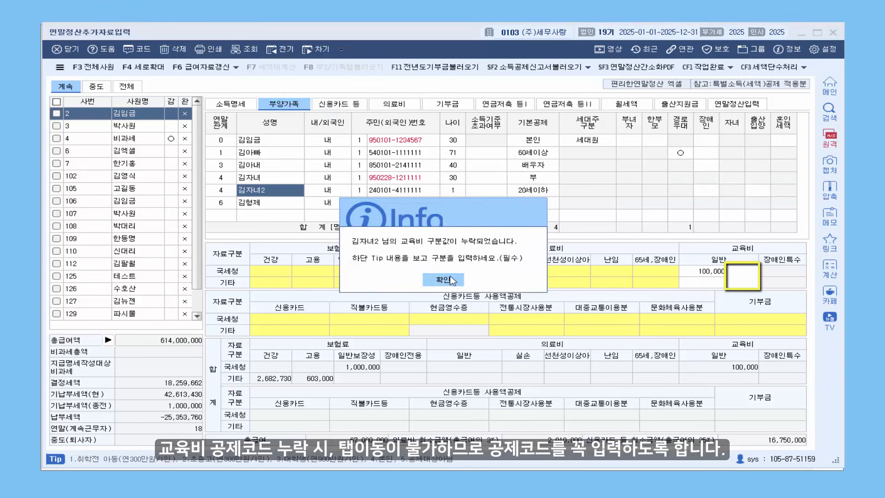
pyautogui.click(452, 280)
pyautogui.moveTo(748, 286)
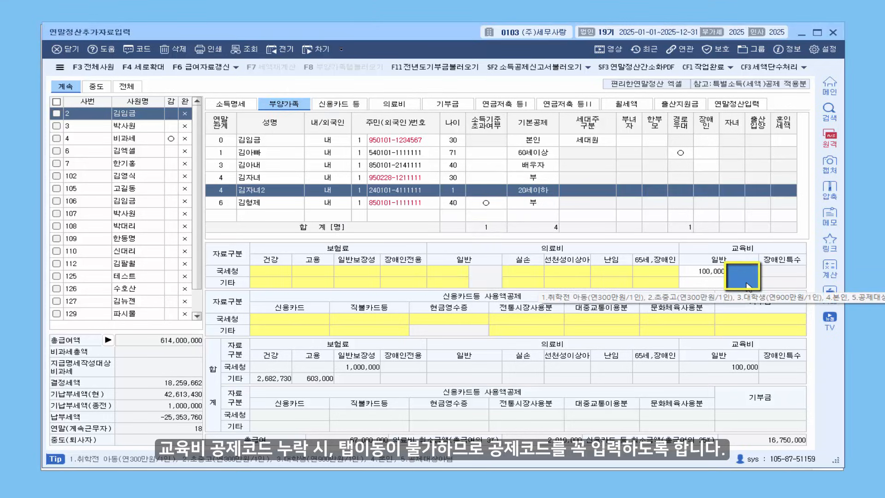
pyautogui.write('1')
pyautogui.press('Return')
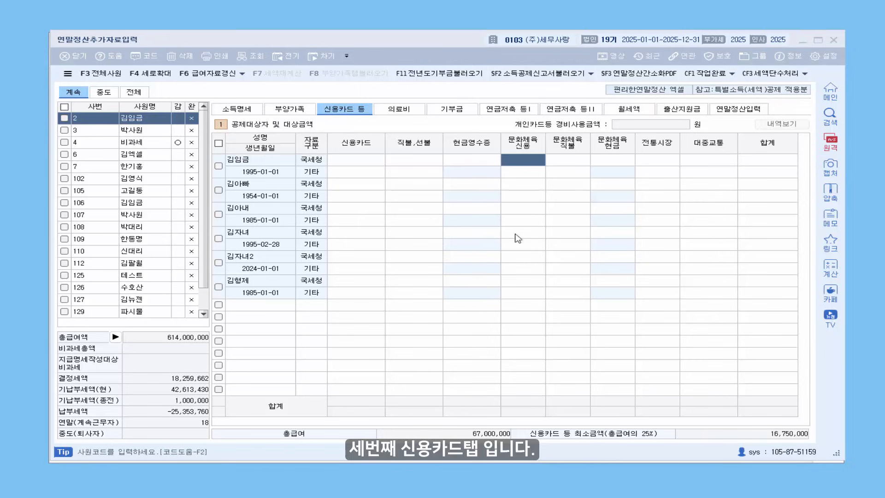
# Step: Try entering 1,000,000 as the employee's own 국세청 신용카드 amount, and clear the entry
pyautogui.click(432, 199)
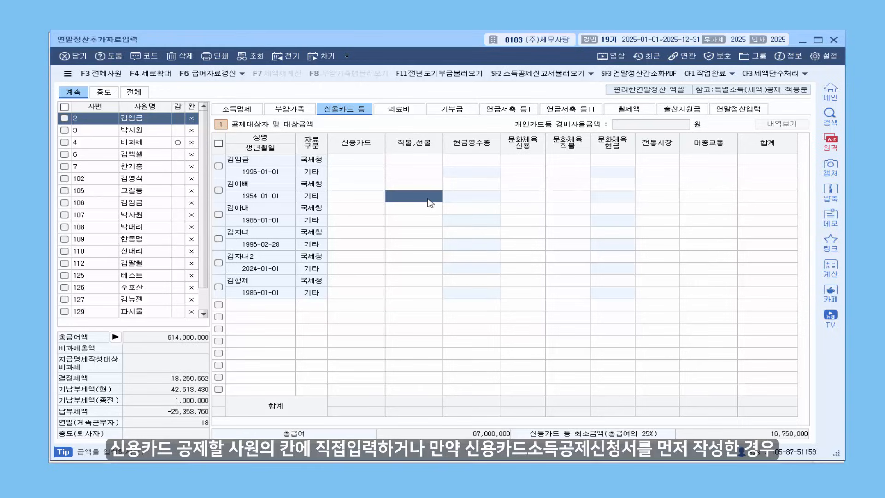
pyautogui.click(374, 164)
pyautogui.write('1,000,000')
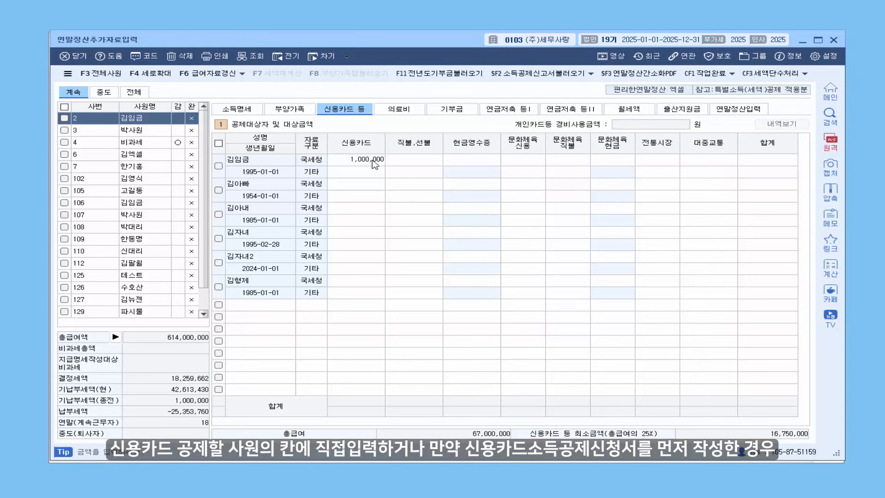
pyautogui.press('Return')
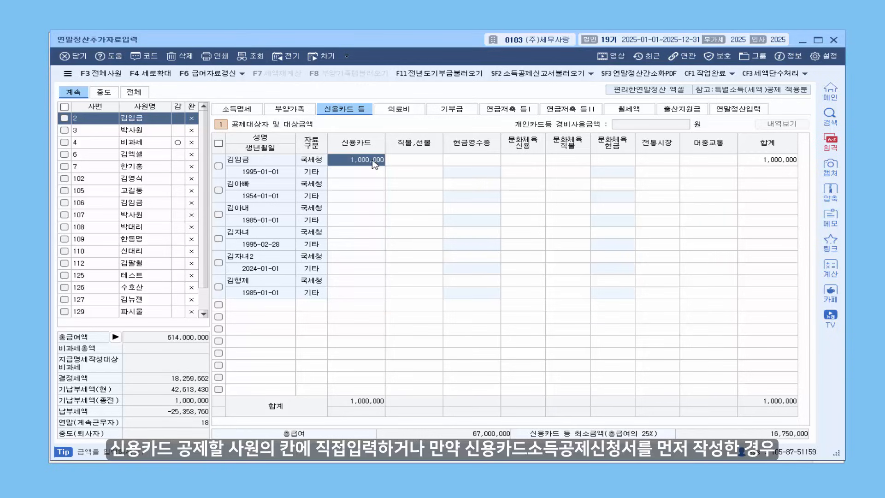
pyautogui.press('Delete')
pyautogui.press('Return')
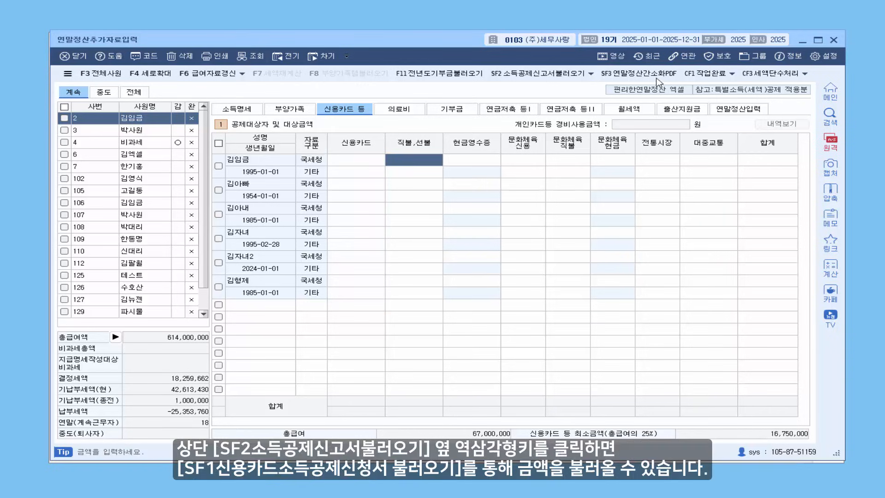
# Step: Load the first employee's card amounts from 신용카드소득공제신청서 and confirm the import
pyautogui.click(591, 74)
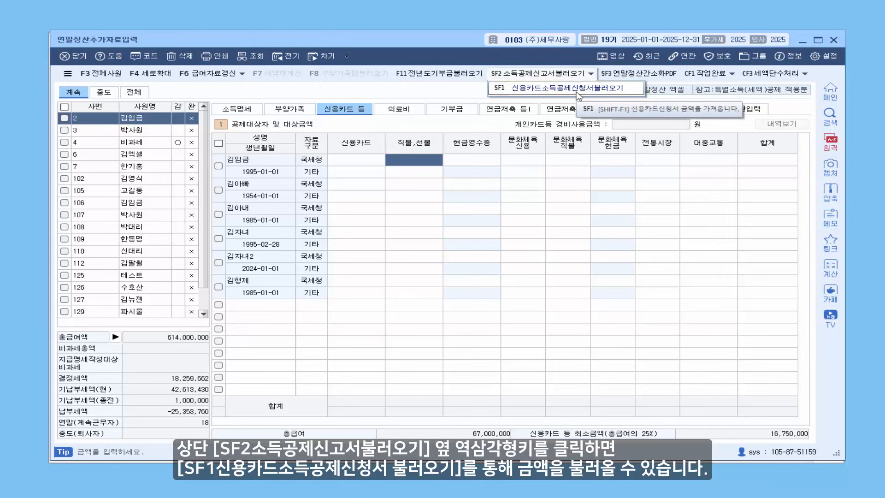
pyautogui.click(577, 90)
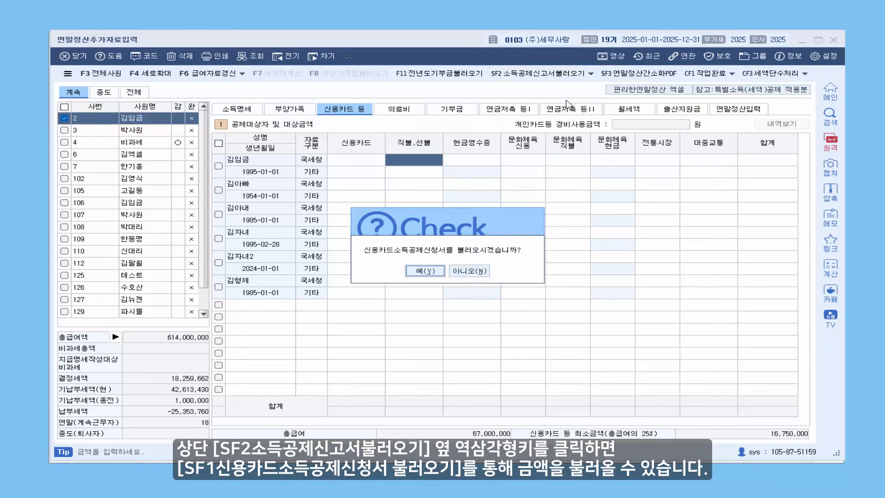
pyautogui.click(431, 274)
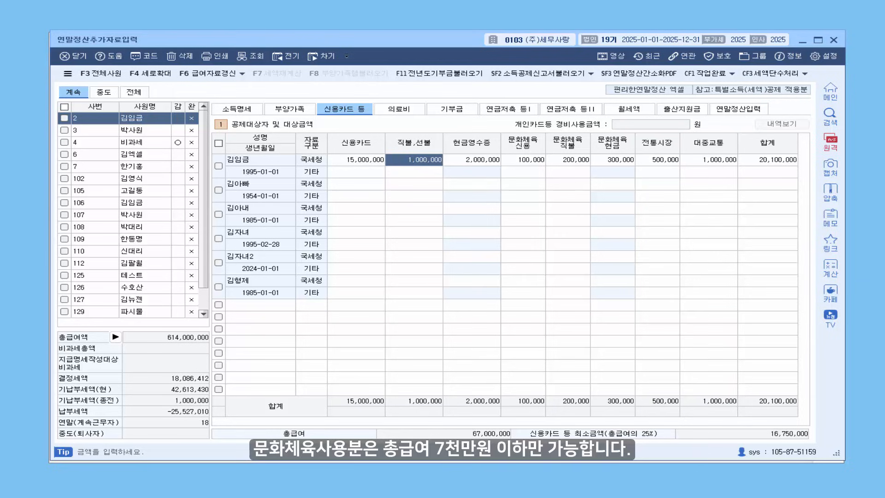
# Step: Cancel the company expense deduction (차감취소) on employee 3's card usage, reapply it with 차감적용, and reopen its details
pyautogui.click(152, 136)
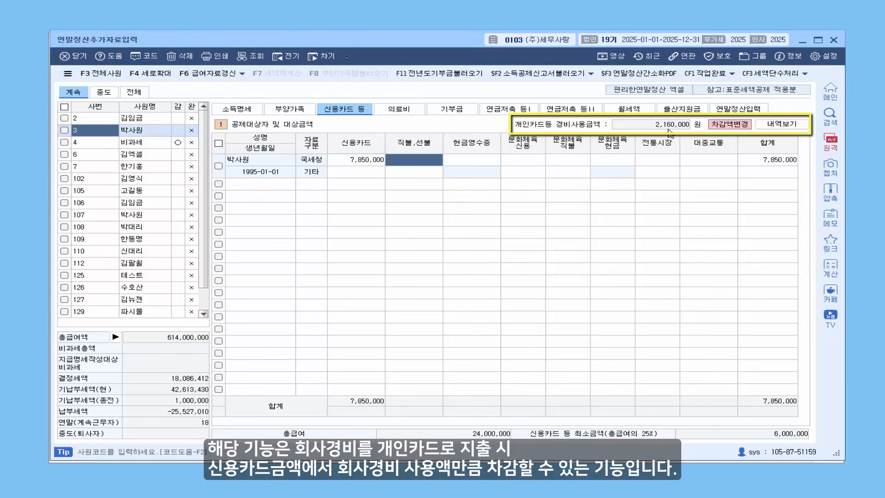
pyautogui.click(767, 125)
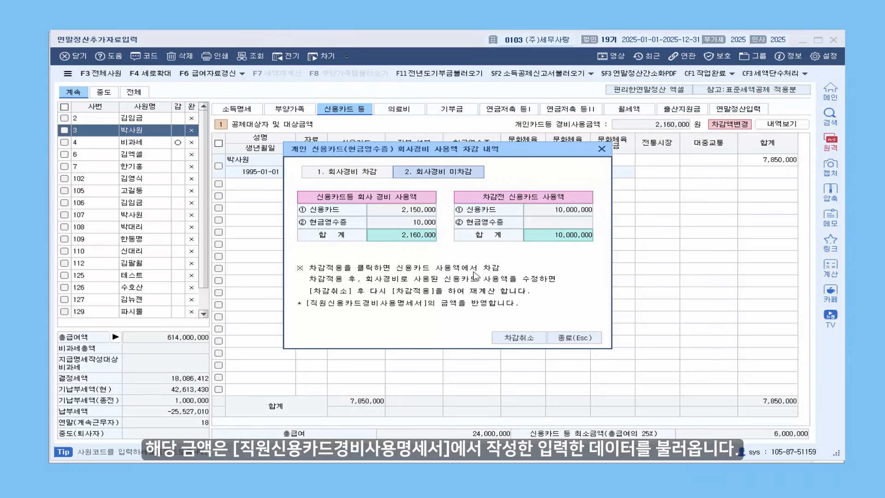
pyautogui.click(512, 337)
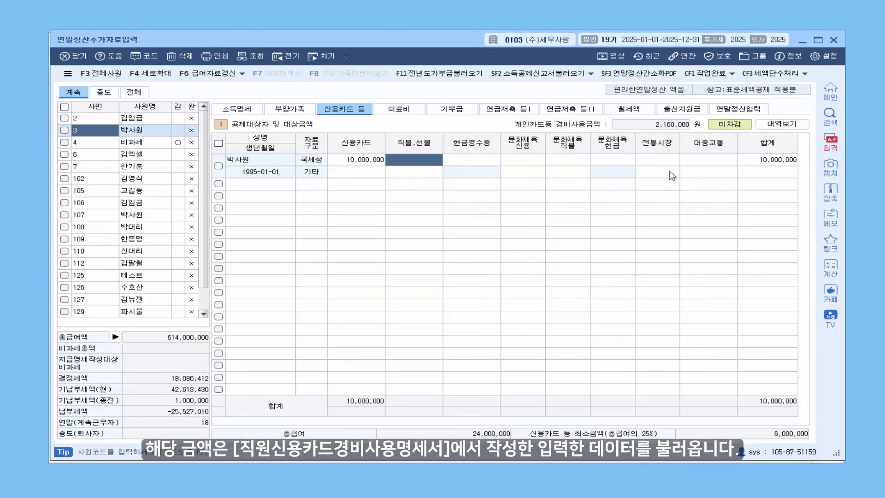
pyautogui.click(788, 126)
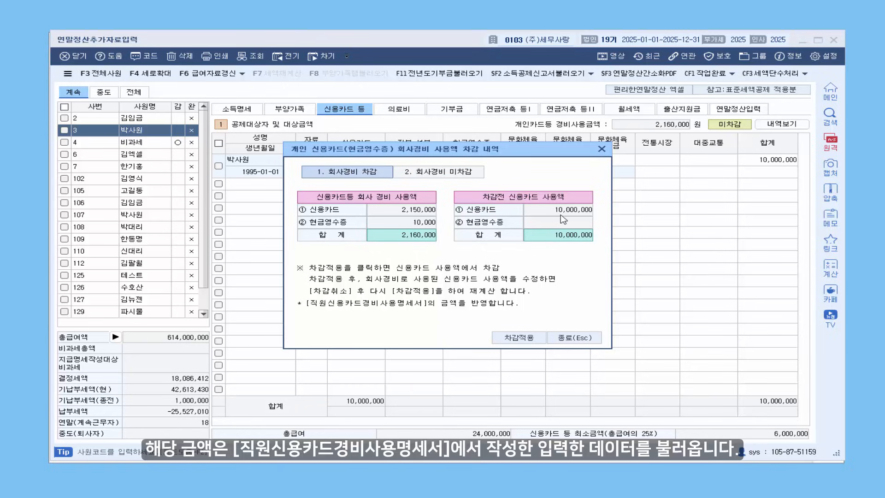
pyautogui.click(527, 340)
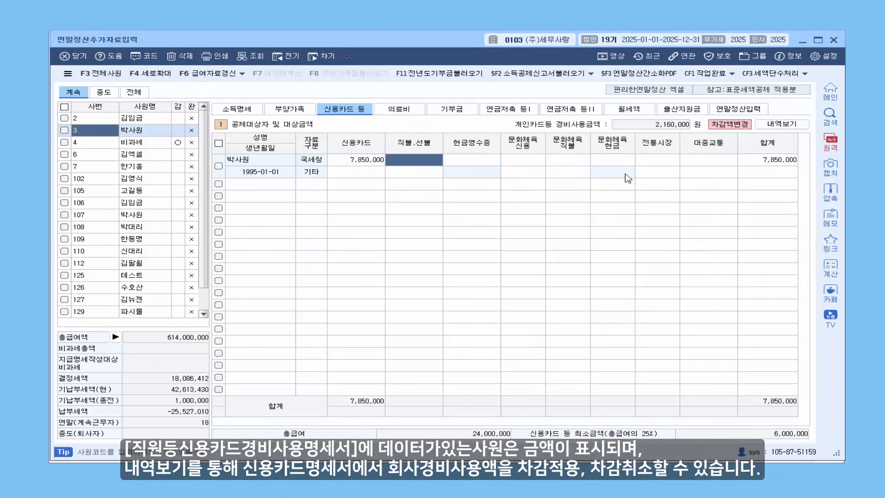
pyautogui.click(784, 128)
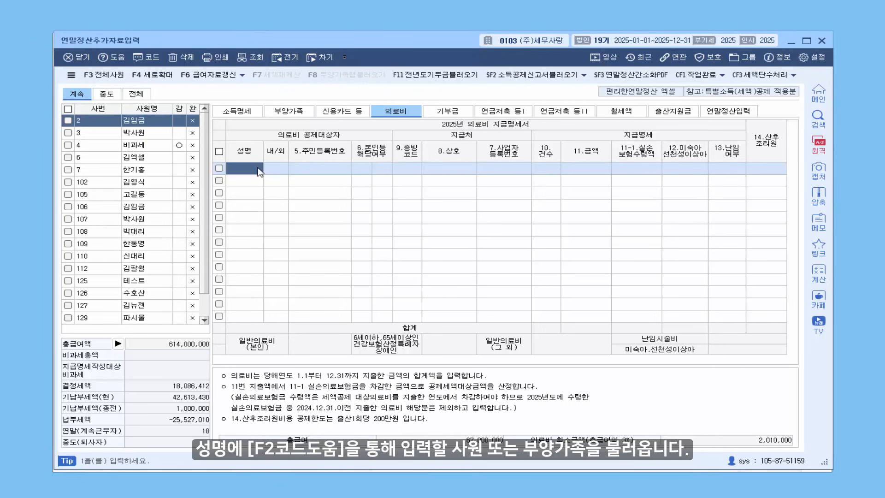
# Step: Add the first employee (본인) to the 의료비 지급명세서 with 증빙코드 1.국세청장
pyautogui.press('F2')
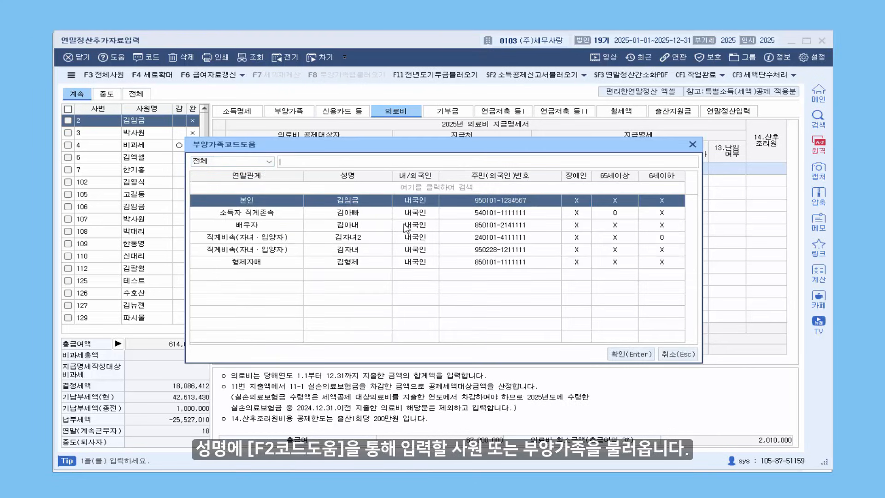
pyautogui.doubleClick(382, 203)
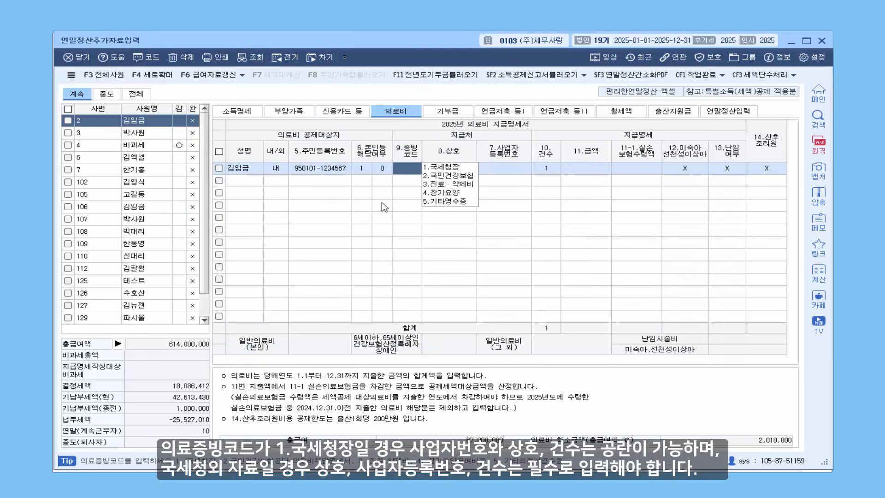
pyautogui.write('1')
pyautogui.press('Return')
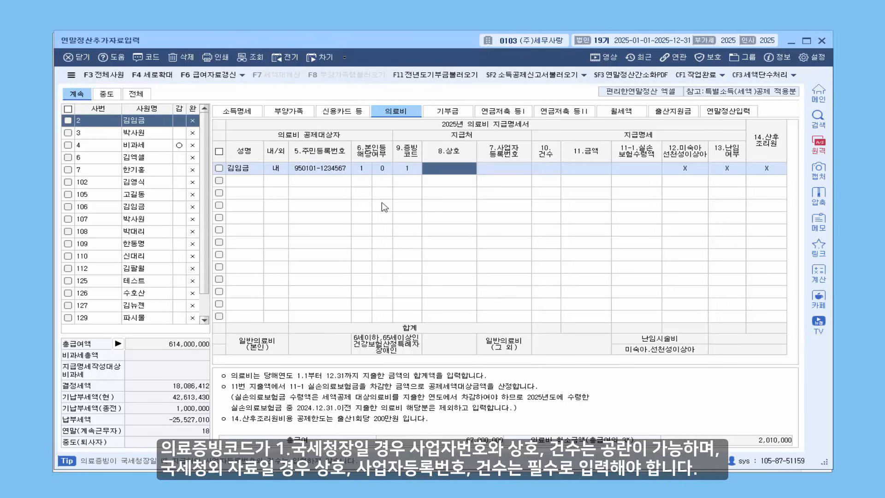
# Step: Set the 금액 of the employee's own medical expense row to 1,000,000, leaving 상호, 사업자등록번호, 건수 and 실손보험수령액 blank
pyautogui.press('Return')
pyautogui.press('Return')
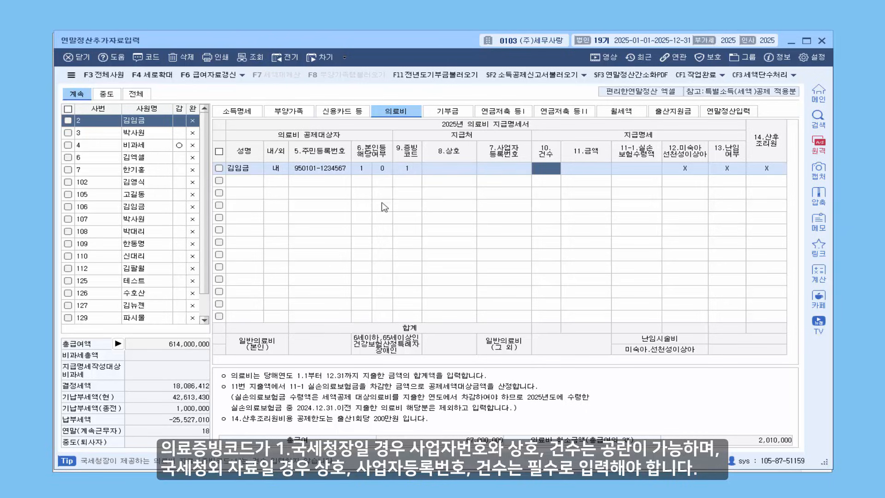
pyautogui.press('Return')
pyautogui.write('1000000')
pyautogui.press('Return')
pyautogui.press('Return')
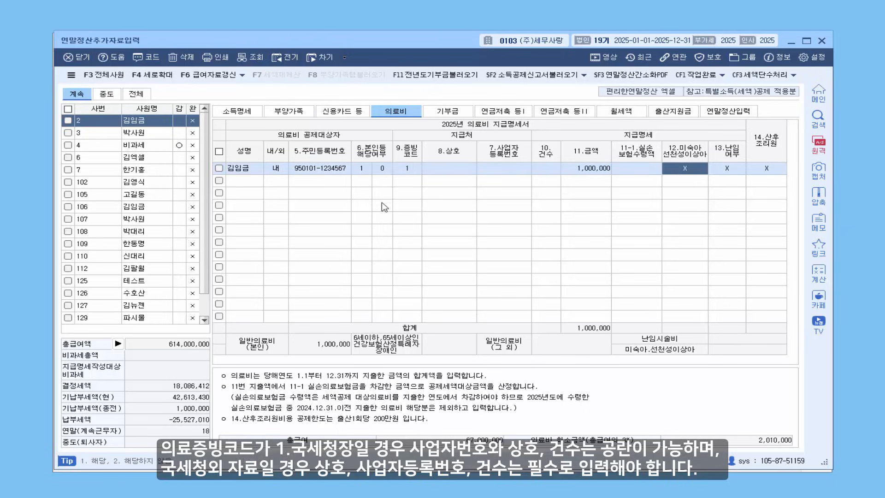
pyautogui.press('Return')
pyautogui.press('Return')
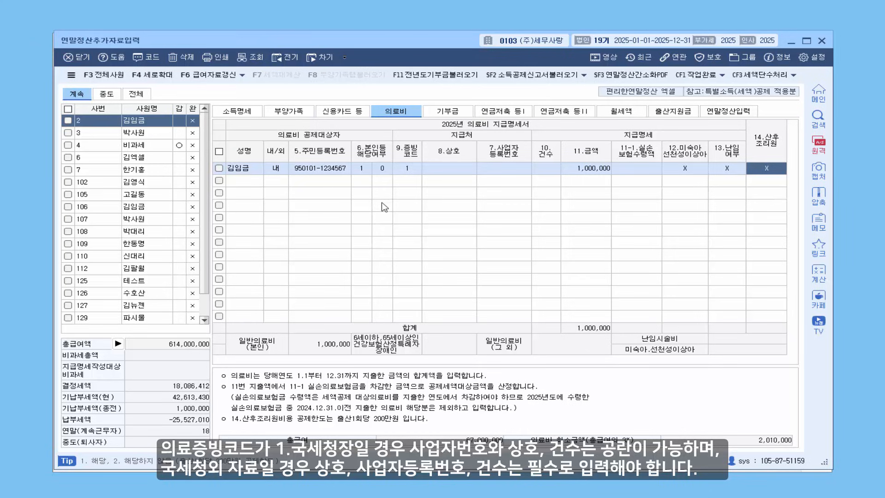
# Step: Add the 소득자 직계존속 dependent as the second 의료비 row with 증빙코드 2.국민건강보험 and 상호 대한약국
pyautogui.press('Return')
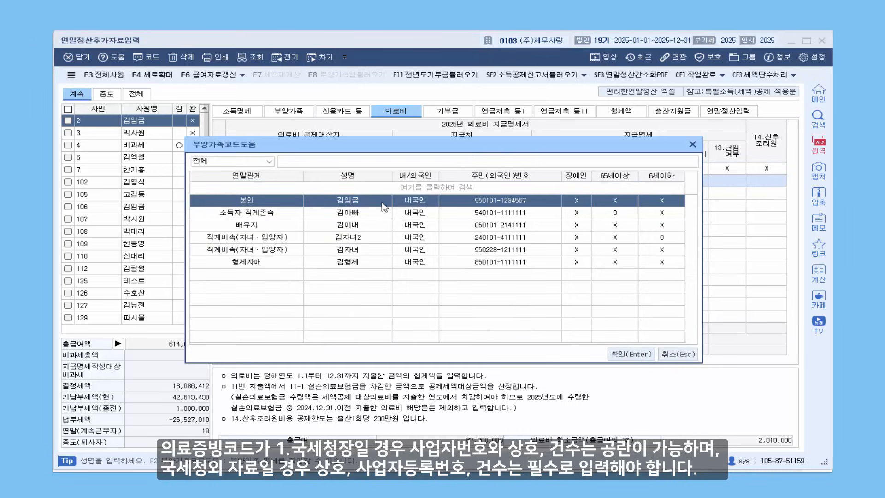
pyautogui.press('Return')
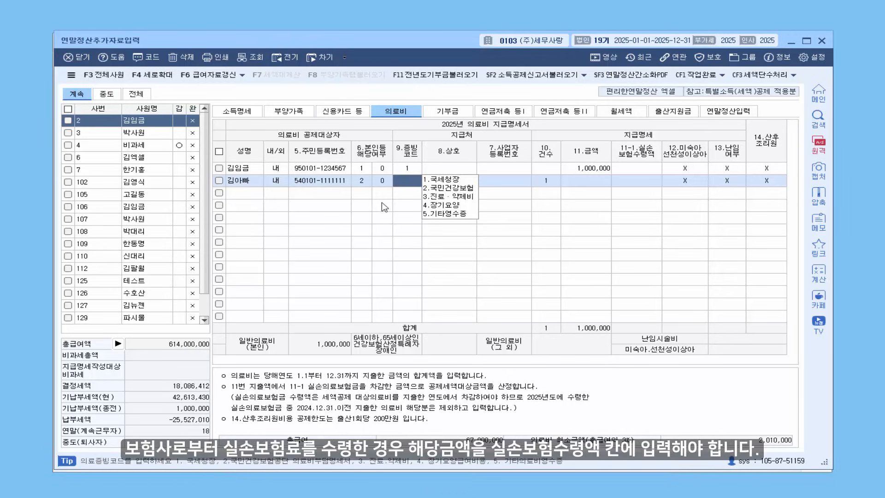
pyautogui.write('2')
pyautogui.press('Return')
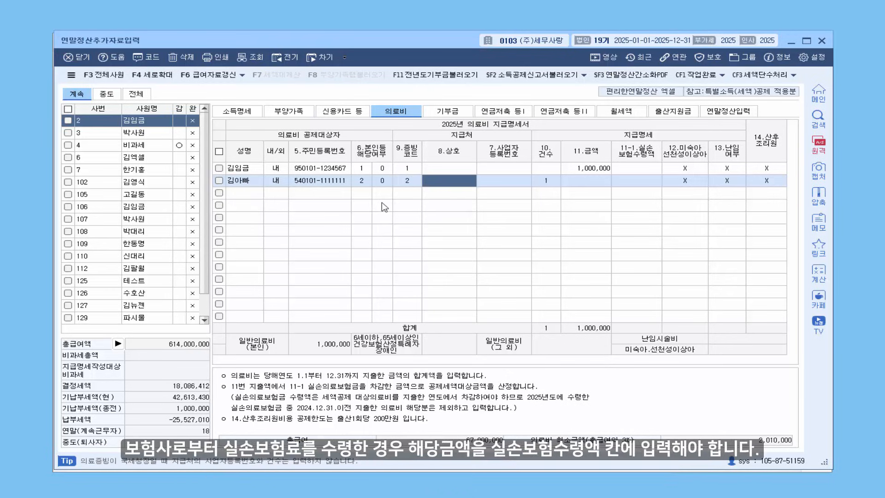
pyautogui.write('대한약국')
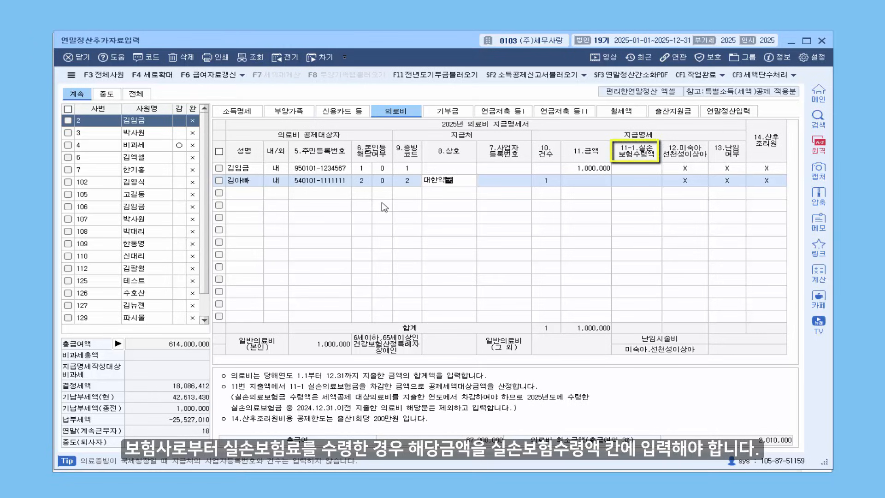
pyautogui.press('Return')
# Step: Set the 실손보험수령액 of the employee's own medical expense row to 500,000, leaving the 미숙아·선천성이상아, 난임 and 산후조리원 settings as they are
pyautogui.press('Up')
pyautogui.press('Right')
pyautogui.press('Right')
pyautogui.press('Right')
pyautogui.write('500000')
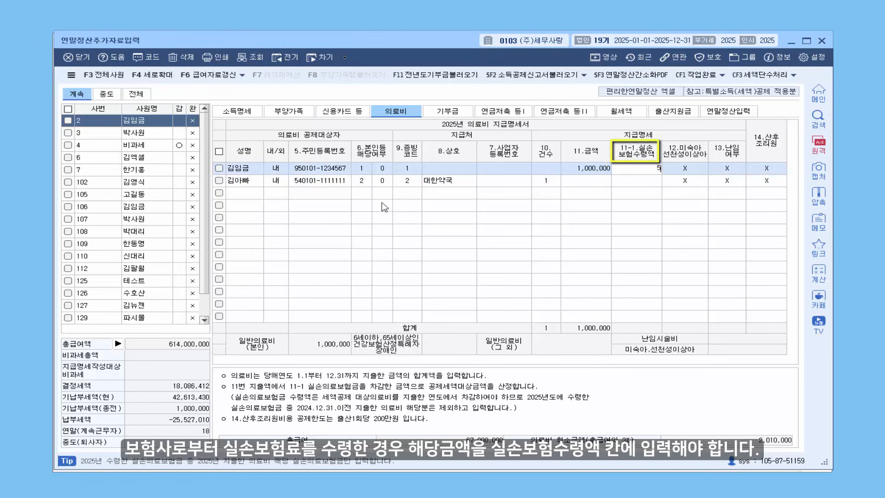
pyautogui.press('Return')
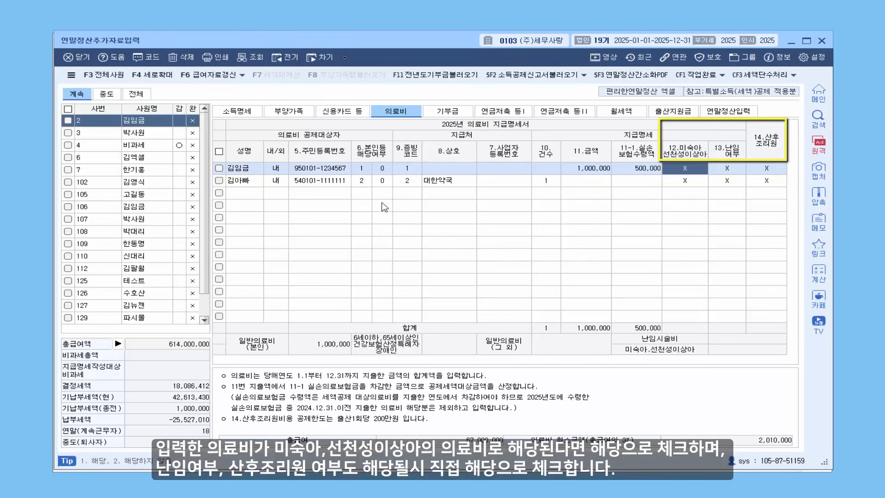
pyautogui.press('Return')
pyautogui.press('Return')
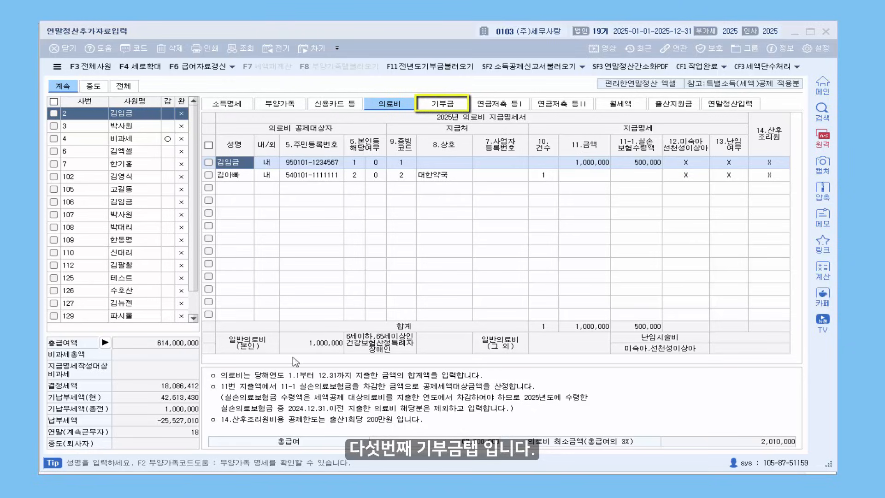
# Step: Add the employee (본인) as the donor in the 기부자 인적 사항 of the 기부금 입력 section
pyautogui.click(443, 104)
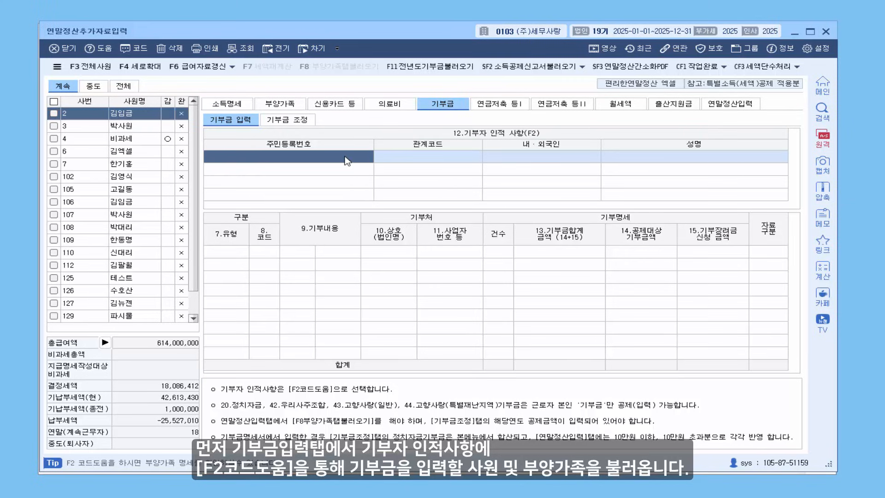
pyautogui.press('F2')
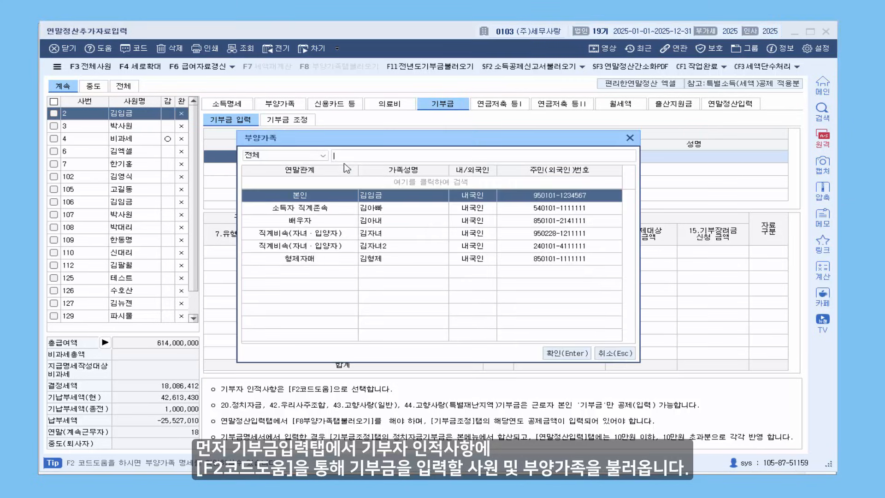
pyautogui.doubleClick(342, 198)
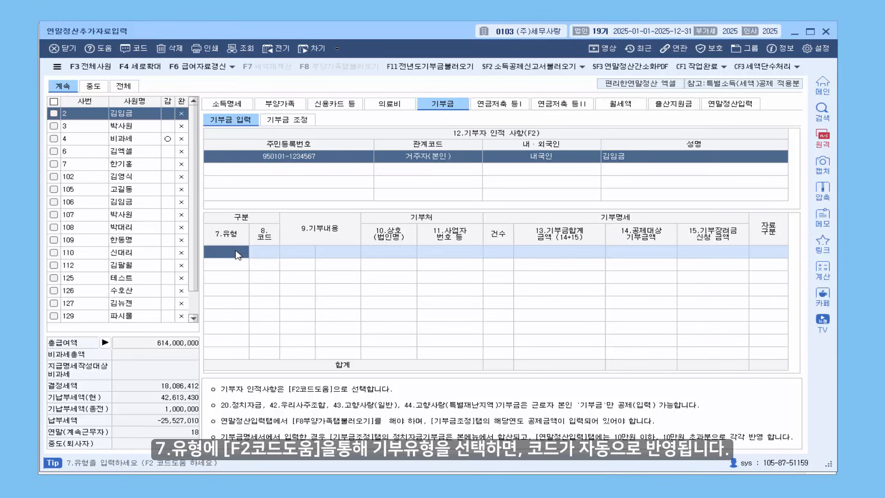
# Step: Set the first donation row's 유형 to 43 고향사랑기부금(일반) and its 기부내용 to 1.금전
pyautogui.press('F2')
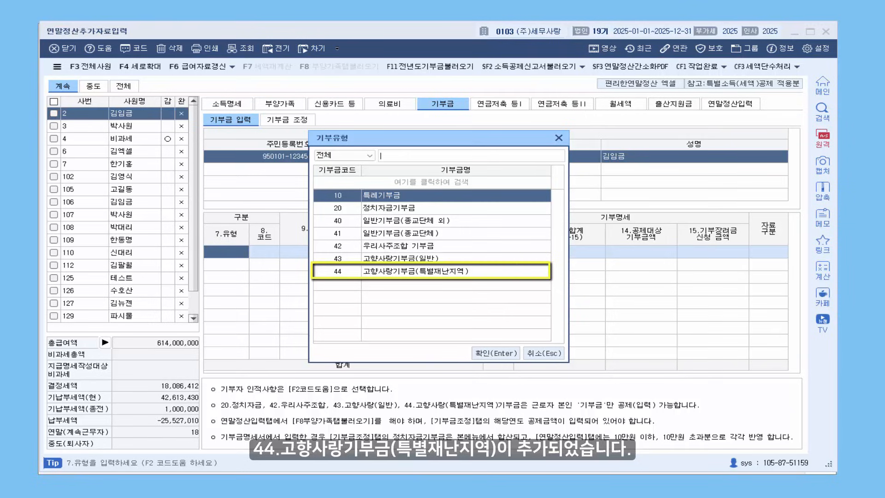
pyautogui.click(407, 263)
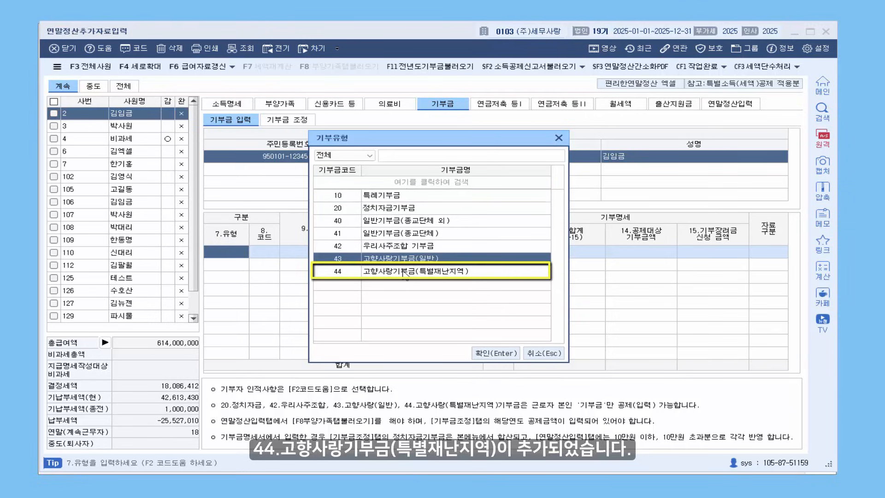
pyautogui.click(405, 272)
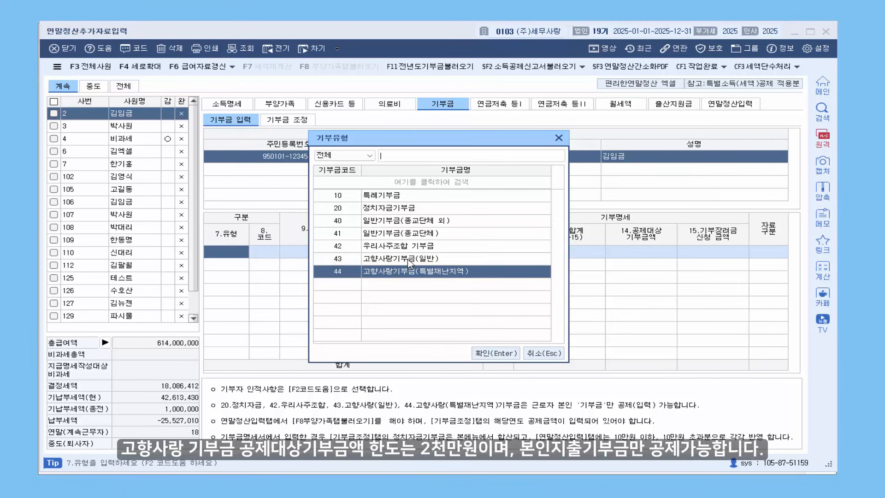
pyautogui.click(410, 261)
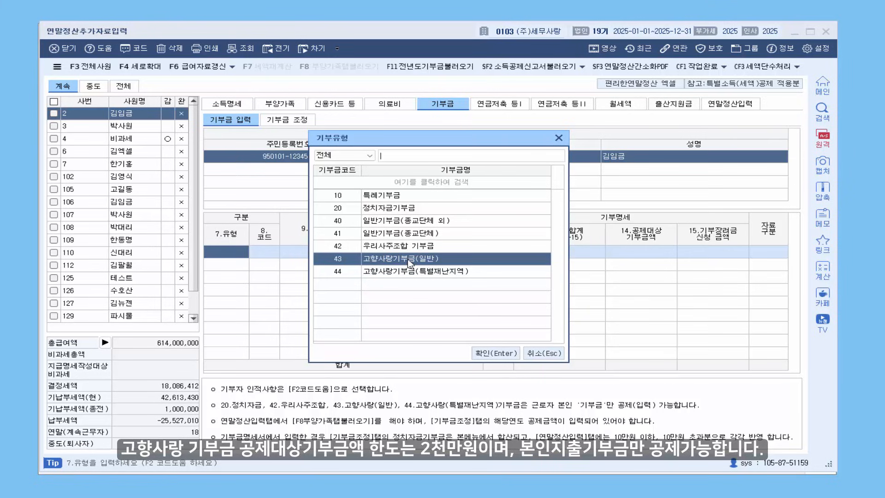
pyautogui.doubleClick(410, 259)
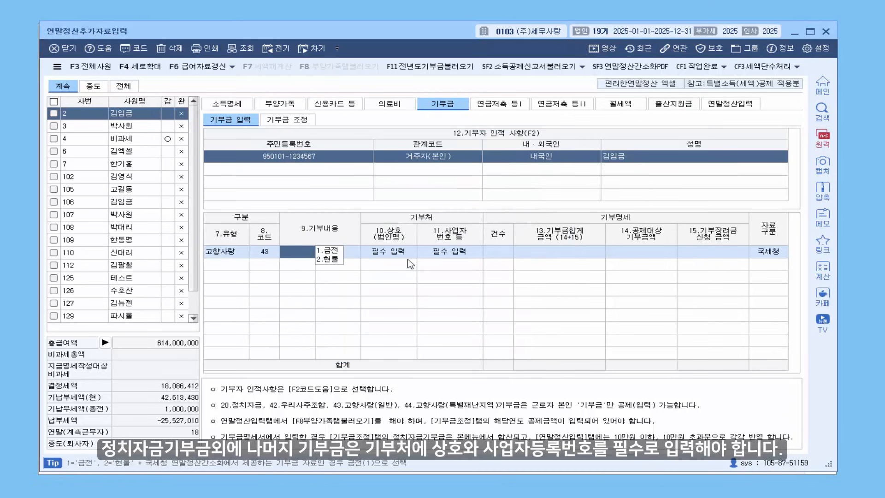
pyautogui.press('1')
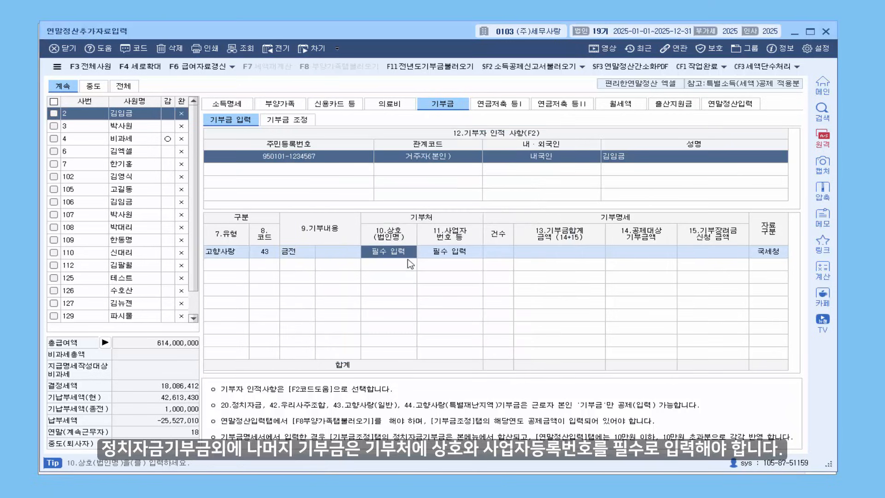
# Step: Enter 인천광역시 as the donation recipient's 상호 and fill in its business registration number
pyautogui.write('인천광역시')
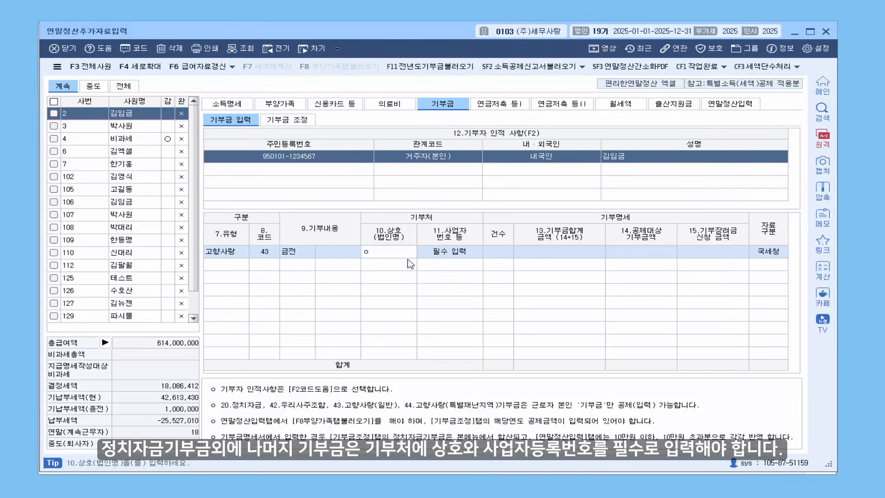
pyautogui.press('Return')
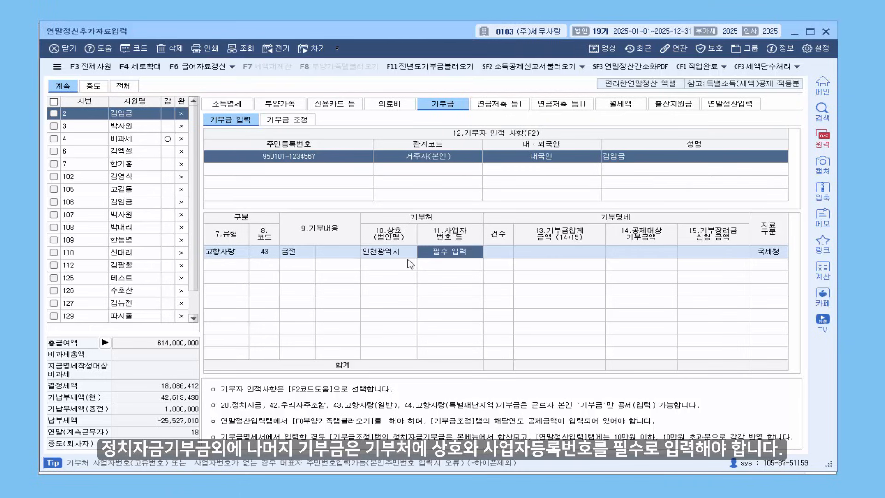
pyautogui.write('1208212111')
pyautogui.press('Return')
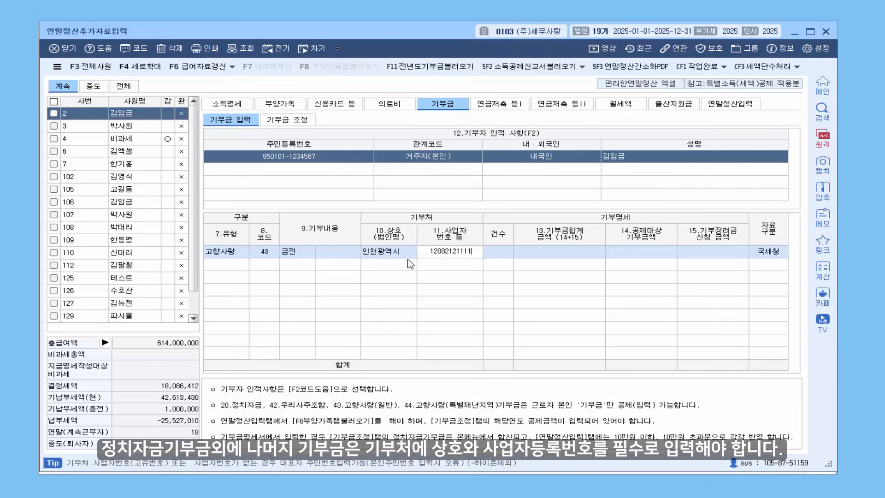
pyautogui.write('1208111111')
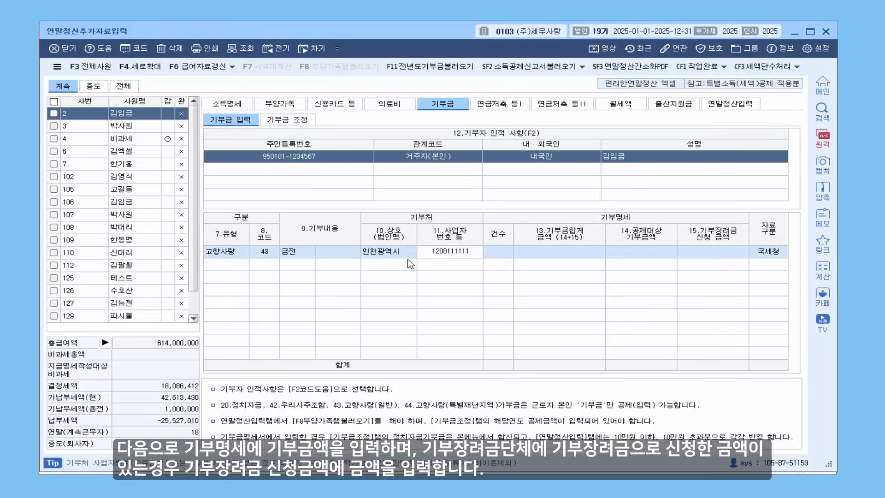
pyautogui.press('Return')
# Step: Set the donation's 건수 to 1 and 공제대상 기부금액 to 1,000,000, leaving 기부장려금 blank and 자료구분 as 국세청
pyautogui.write('1')
pyautogui.press('Return')
pyautogui.write('1')
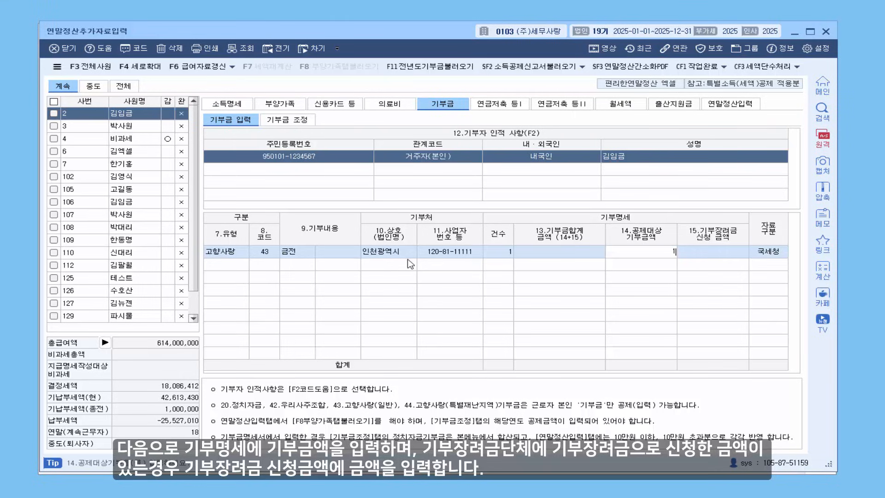
pyautogui.write(',000,000')
pyautogui.press('Return')
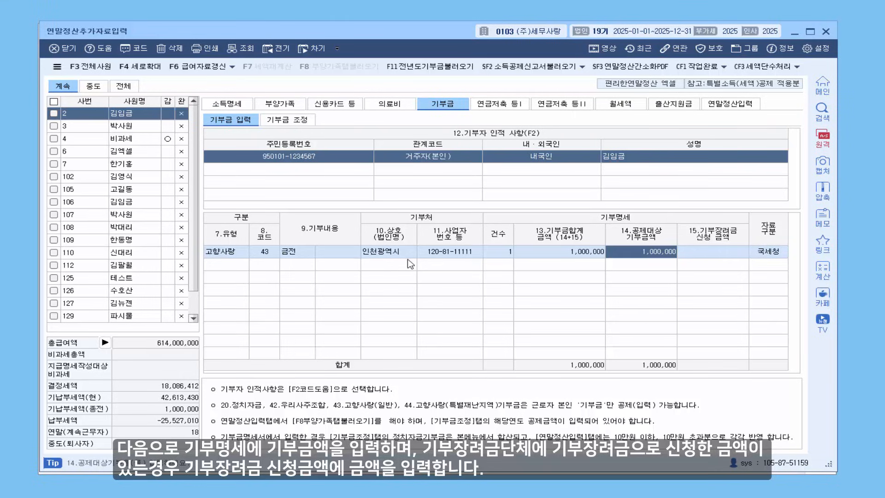
pyautogui.press('Return')
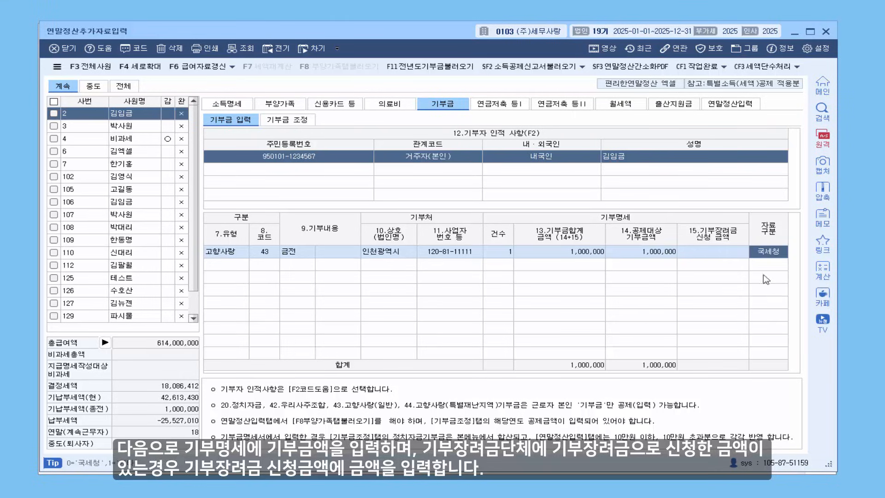
pyautogui.press('Left')
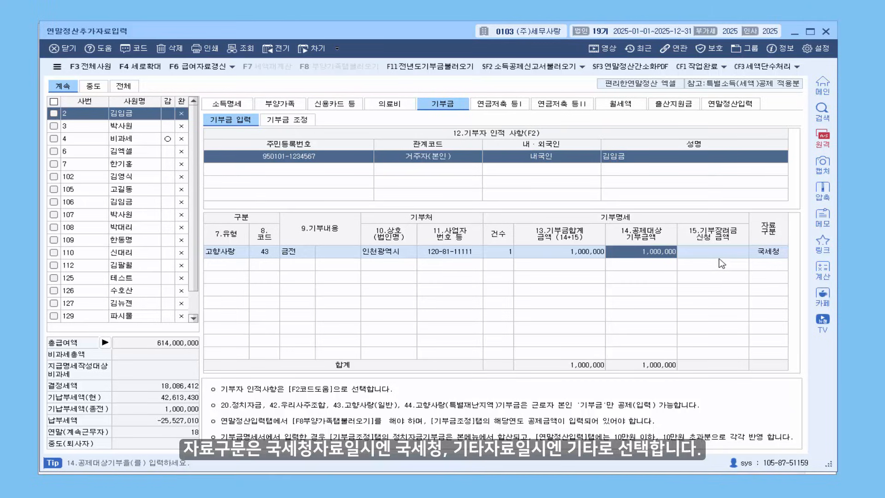
pyautogui.click(772, 251)
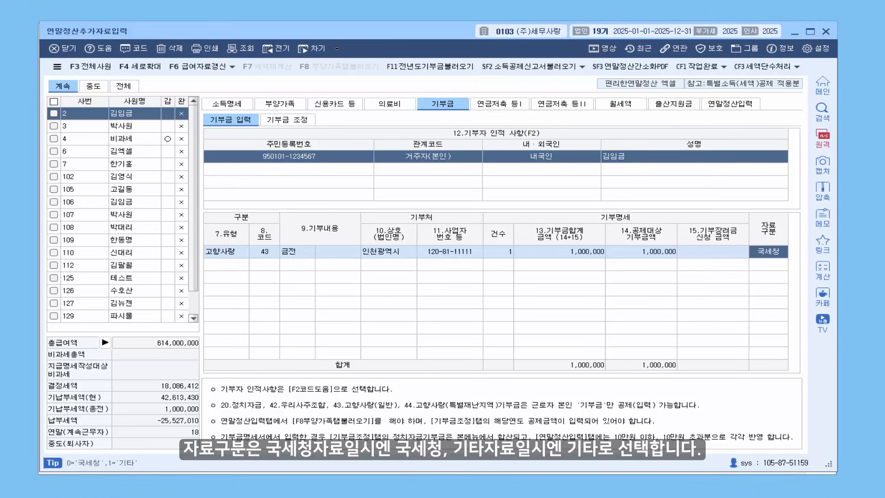
# Step: Load the previous year's carried-over donations into 기부금 조정 with 전년도기부금불러오기
pyautogui.click(305, 121)
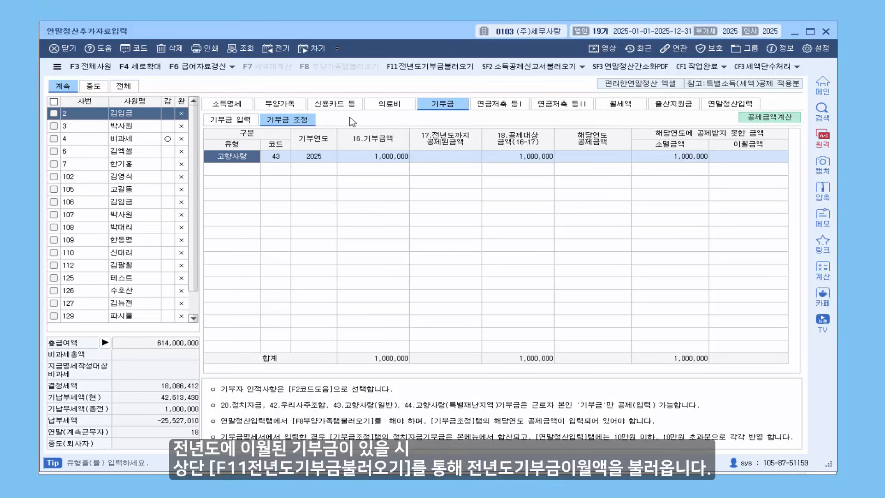
pyautogui.click(456, 71)
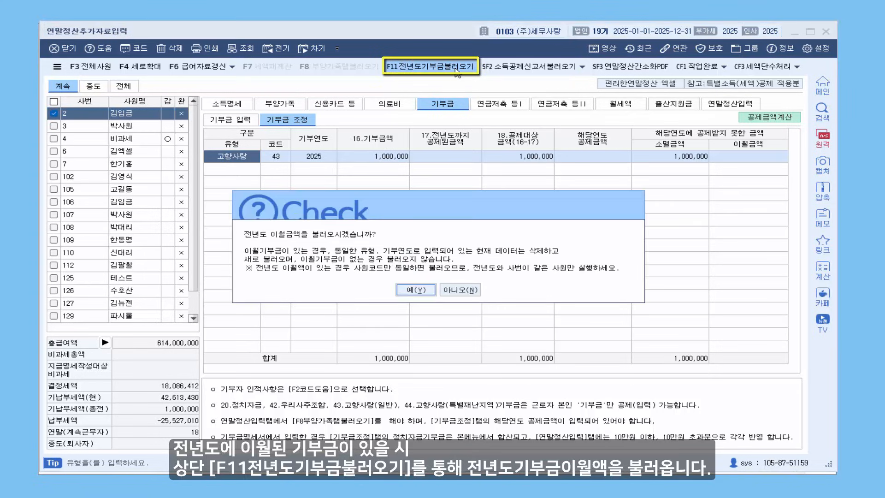
pyautogui.click(422, 290)
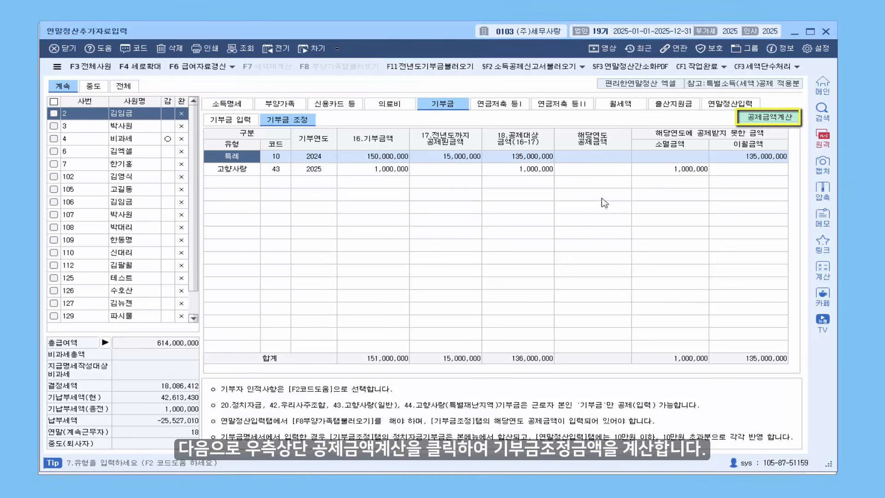
# Step: Open the donation deduction calculation (공제금액계산) and load the income, deductible limit and donation amounts with 불러오기
pyautogui.click(767, 118)
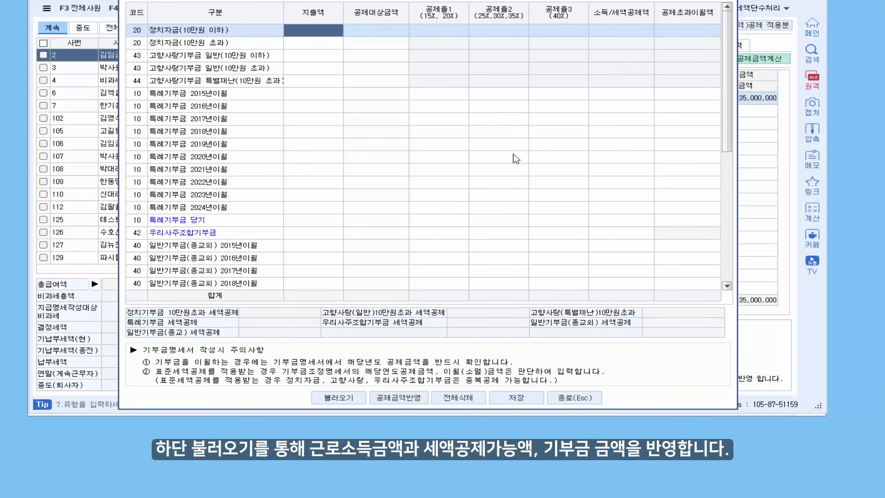
pyautogui.scroll(-2, 512, 159)
pyautogui.scroll(2, 511, 159)
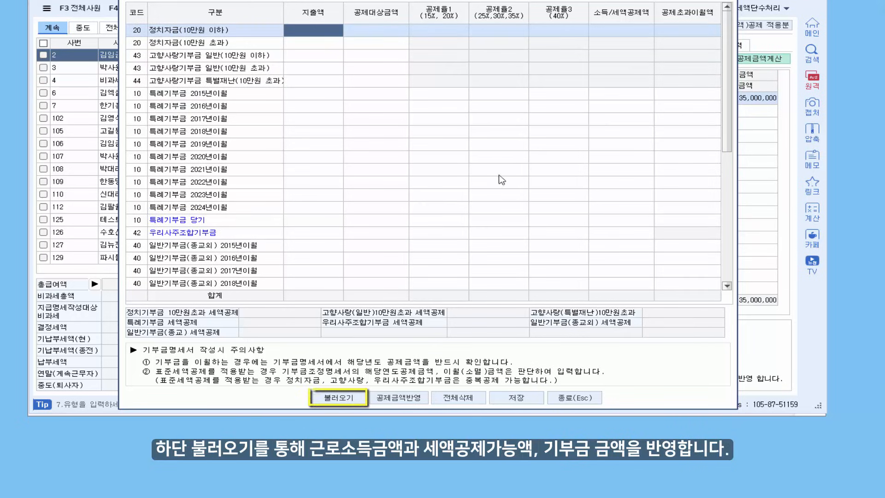
pyautogui.click(345, 399)
pyautogui.click(406, 215)
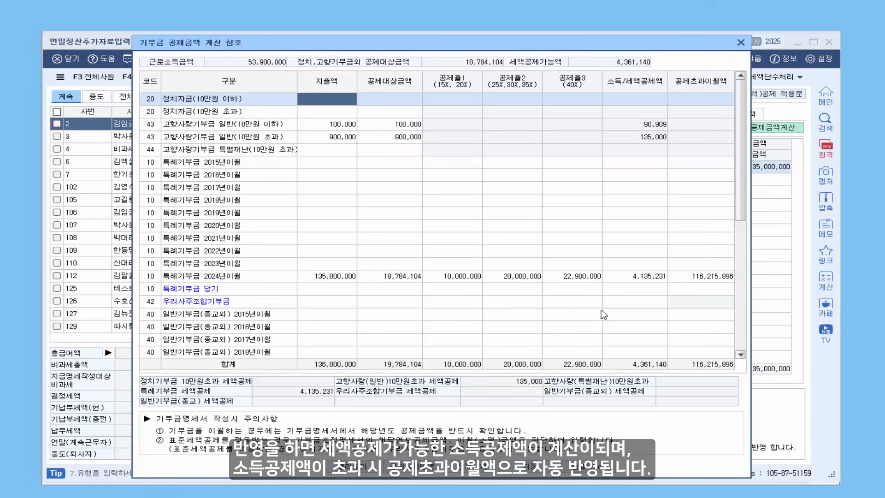
# Step: Check the 특례기부금 2024년이월 and 고향사랑기부금 일반 rows, apply the calculated deductions with 공제금액반영, then save and close the calculation
pyautogui.click(698, 279)
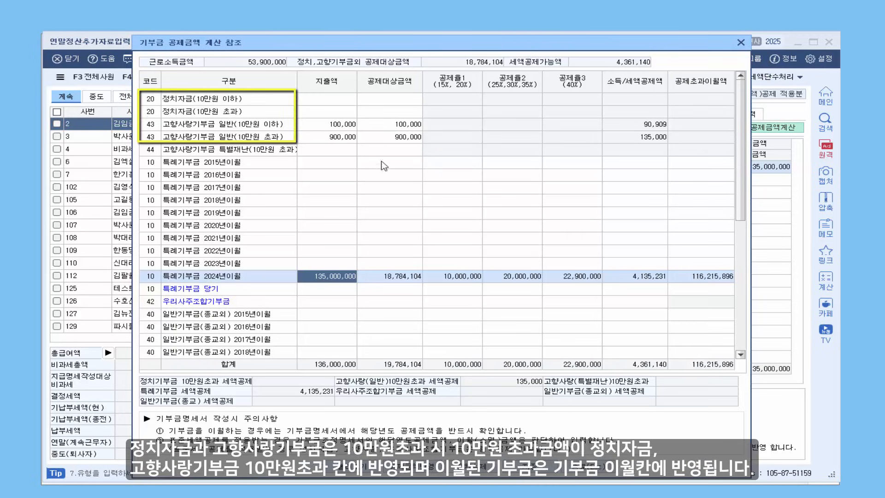
pyautogui.click(342, 128)
pyautogui.click(342, 138)
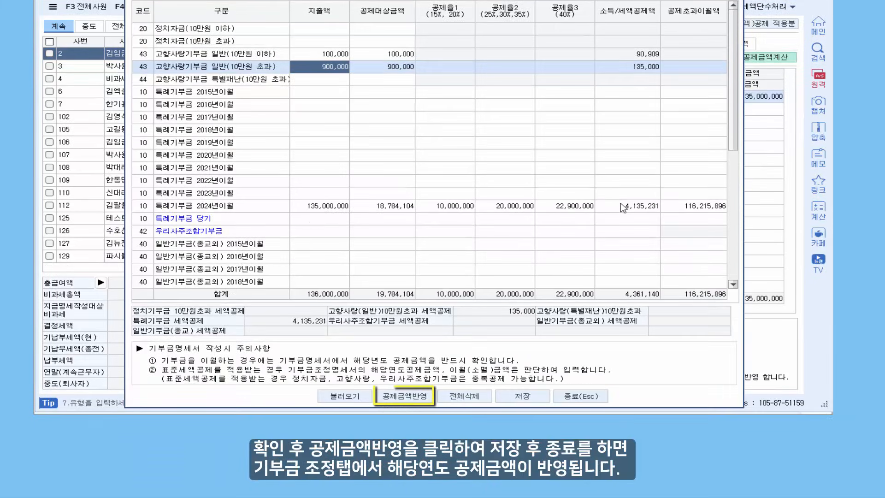
pyautogui.click(404, 396)
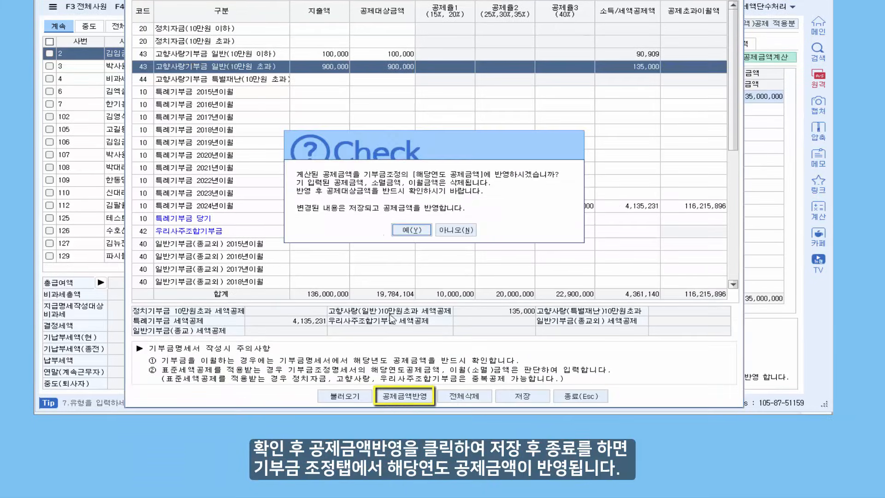
pyautogui.click(411, 230)
pyautogui.click(522, 395)
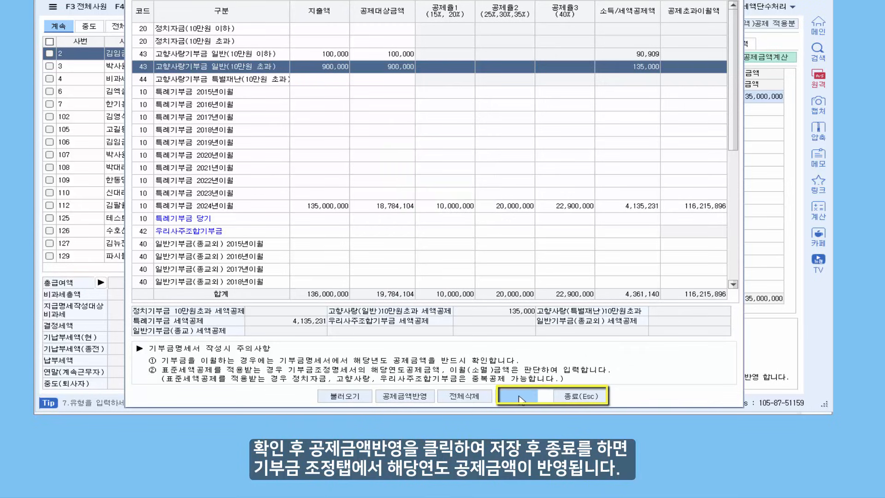
pyautogui.click(579, 396)
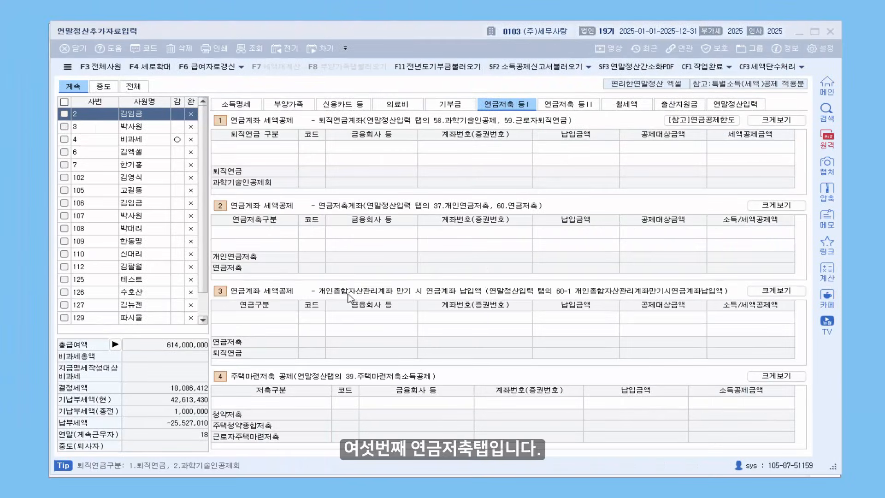
# Step: Add a 1.퇴직연금 entry in 퇴직연금계좌 with institution code 110 (새마을금고), the account number and 납입금액 1,000,000
pyautogui.click(412, 276)
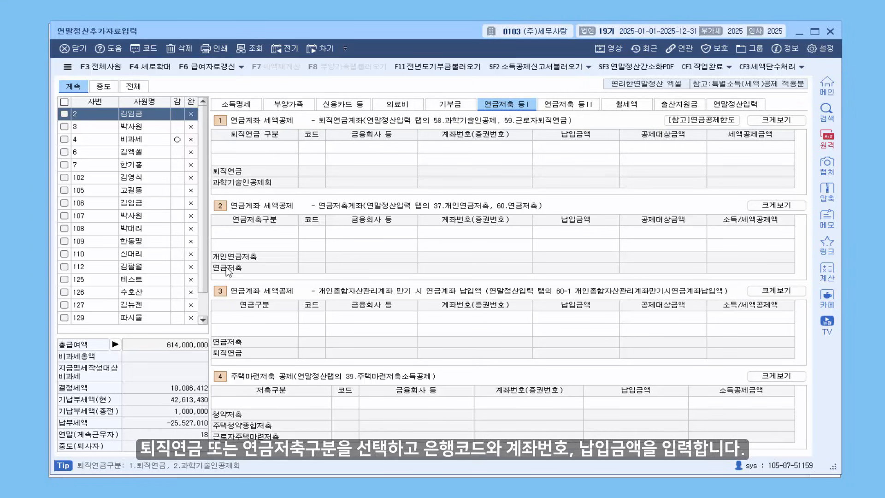
pyautogui.click(267, 148)
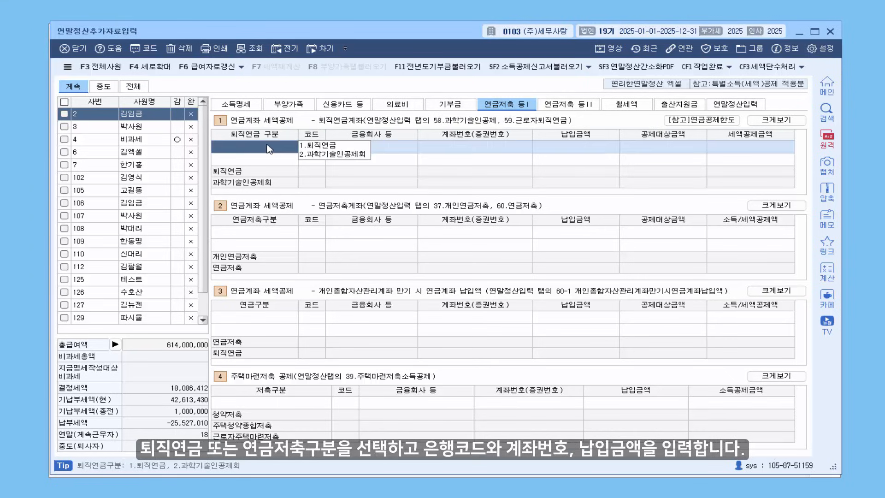
pyautogui.click(300, 146)
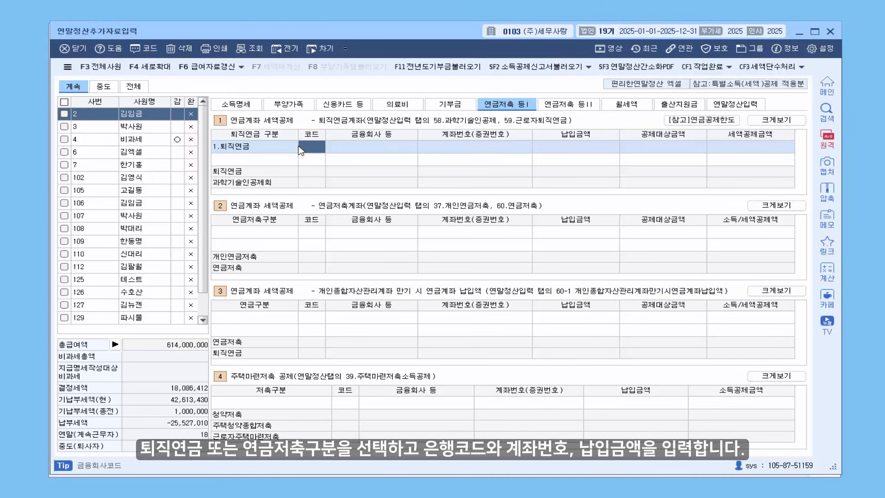
pyautogui.write('110')
pyautogui.press('Return')
pyautogui.write('1345')
pyautogui.press('Return')
pyautogui.write('1000000')
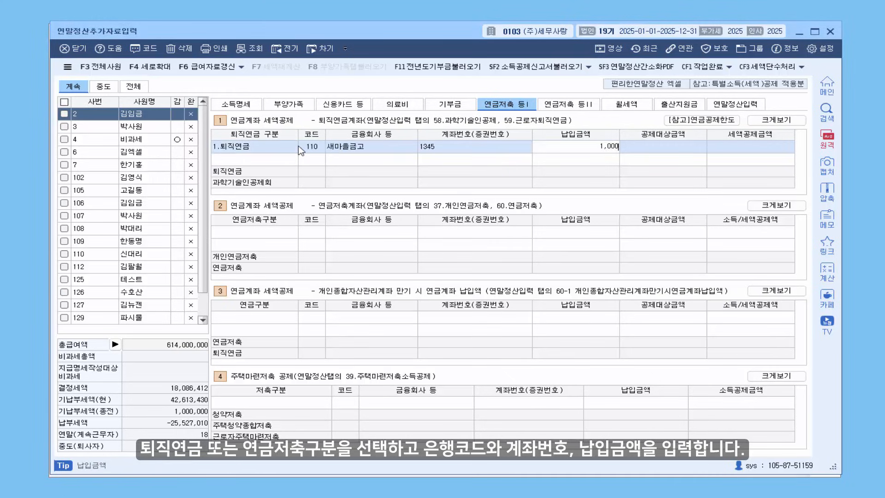
pyautogui.press('Return')
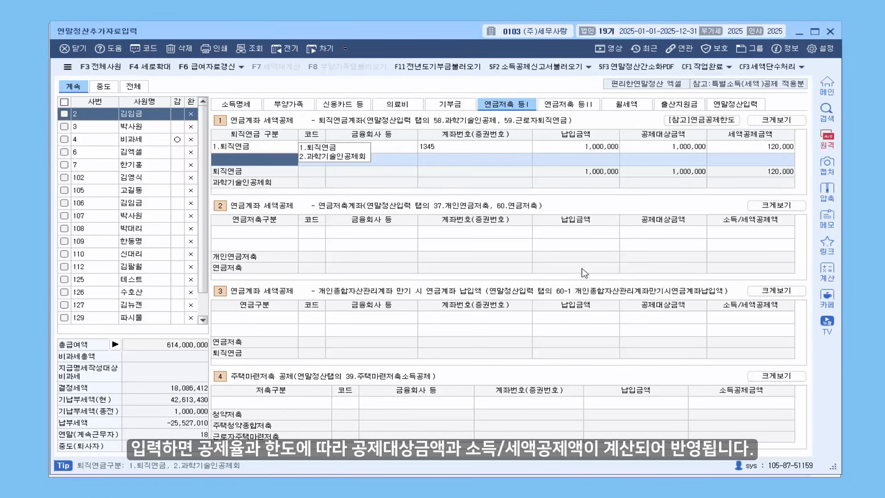
# Step: Review the 주택마련저축 공제 and 연금저축 등II sections and the annual rent entered in 월세액 세액공제 명세
pyautogui.click(279, 406)
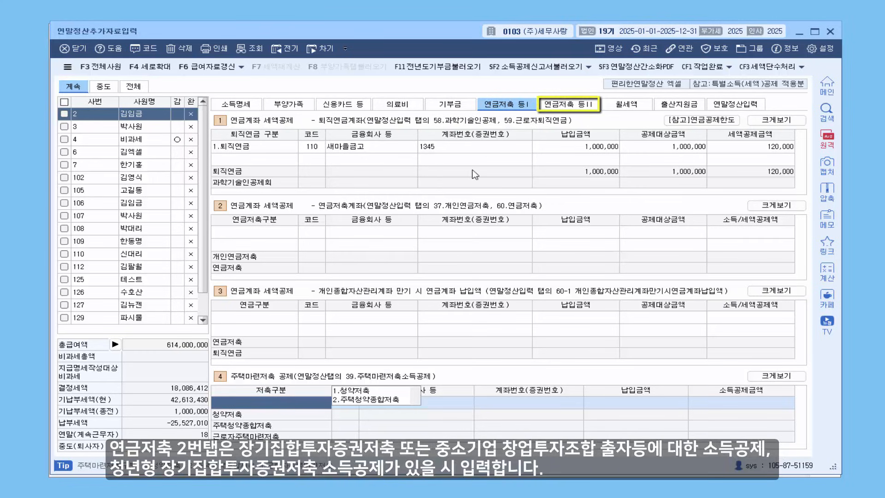
pyautogui.click(569, 104)
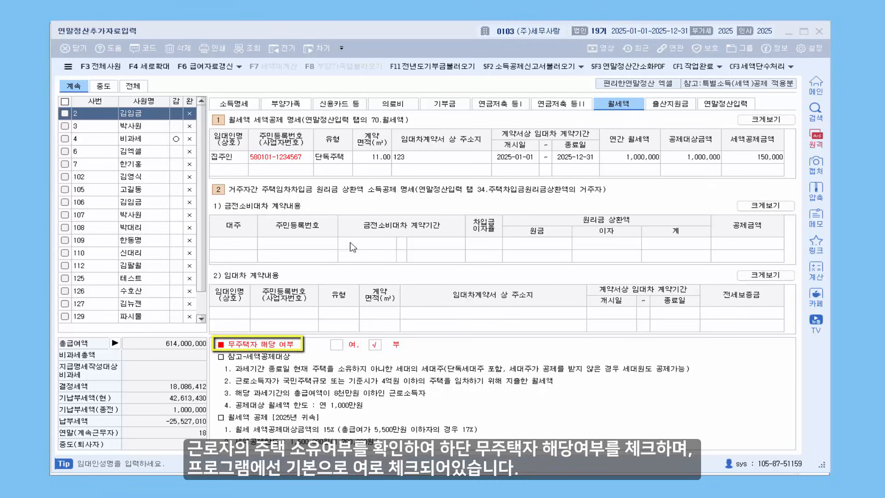
pyautogui.click(358, 218)
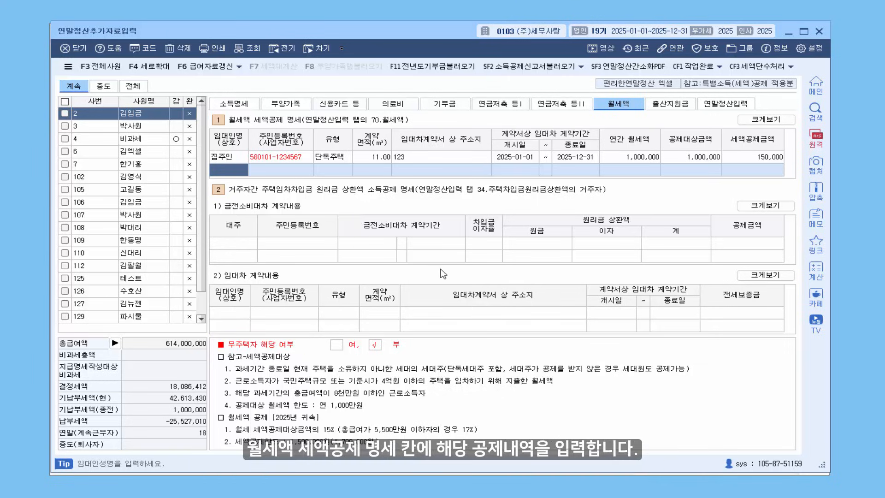
pyautogui.click(646, 157)
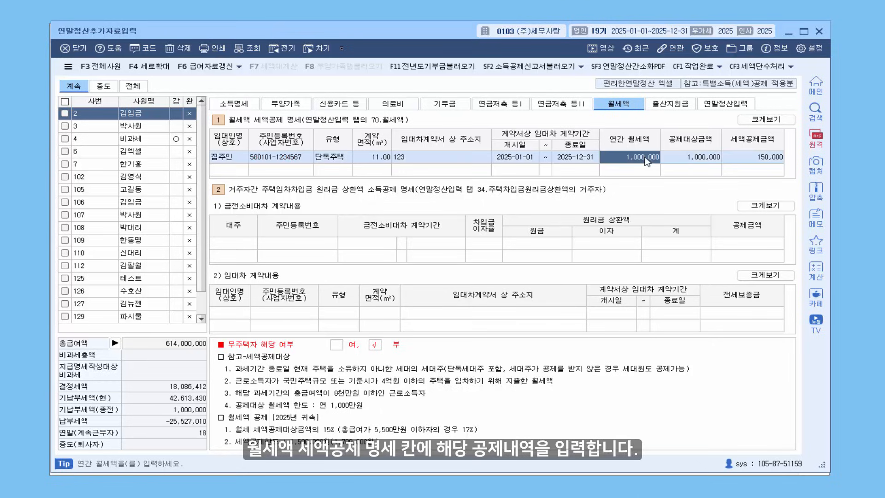
# Step: Open 연말정산입력 and check the amount reflected in item 70.월세액
pyautogui.click(733, 105)
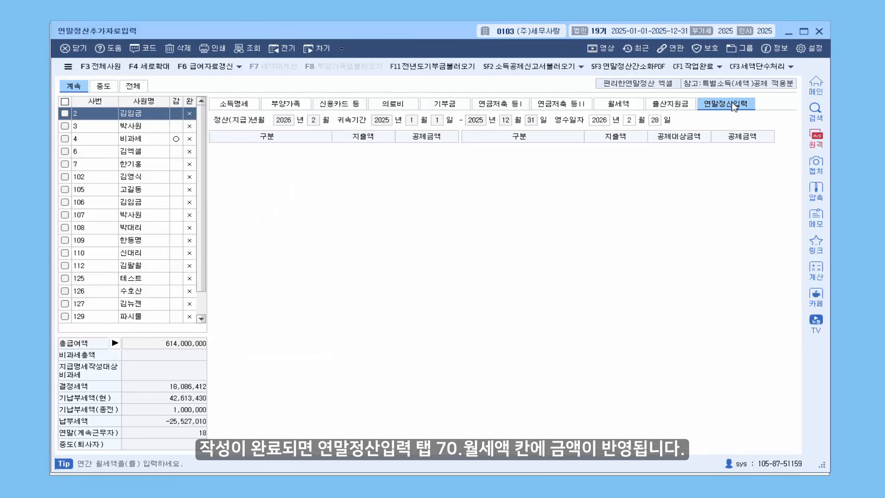
pyautogui.click(450, 285)
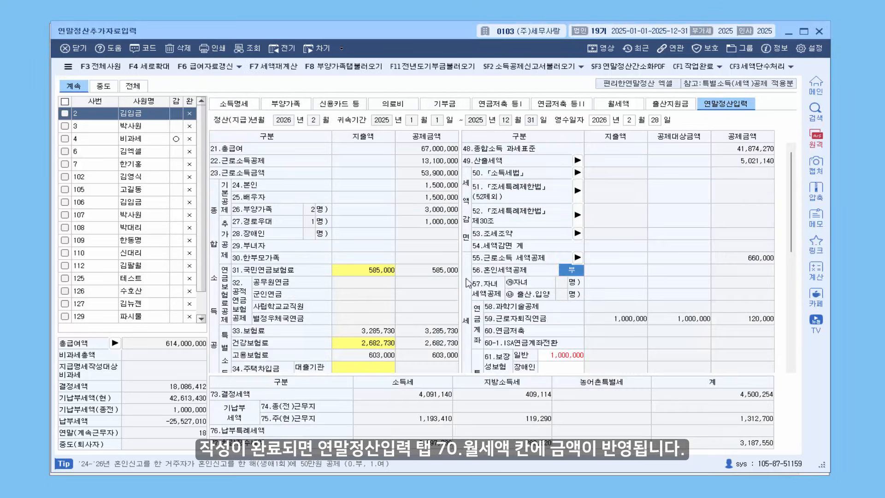
pyautogui.scroll(-5, 520, 285)
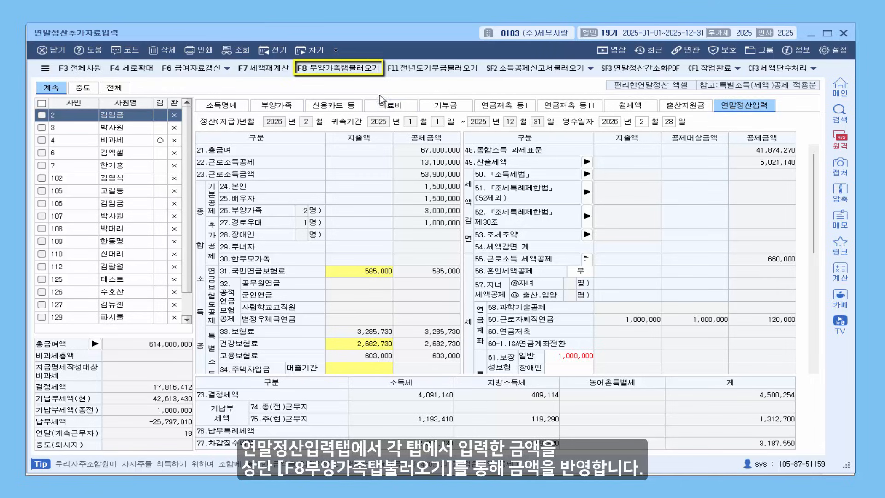
# Step: Load the dependents' expenses with 부양가족탭불러오기 and check the 지출액 of 의료비, 교육비 and 기부금
pyautogui.scroll(-3, 494, 167)
pyautogui.click(338, 68)
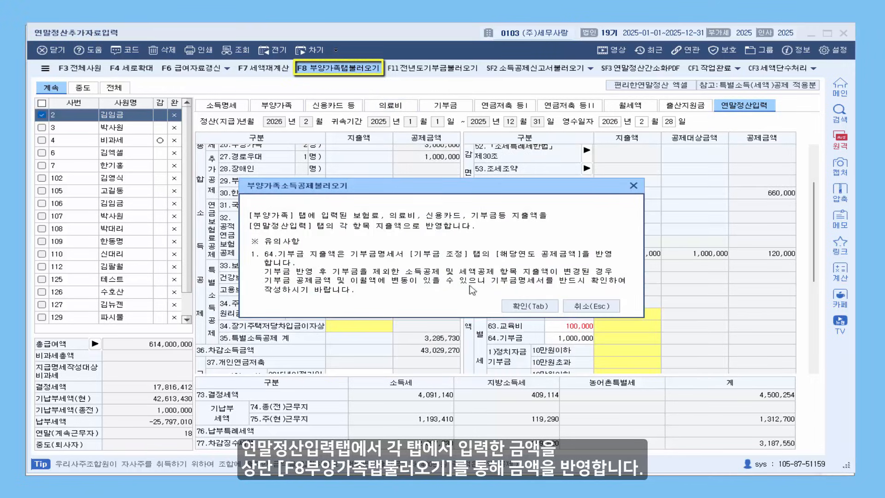
pyautogui.click(510, 306)
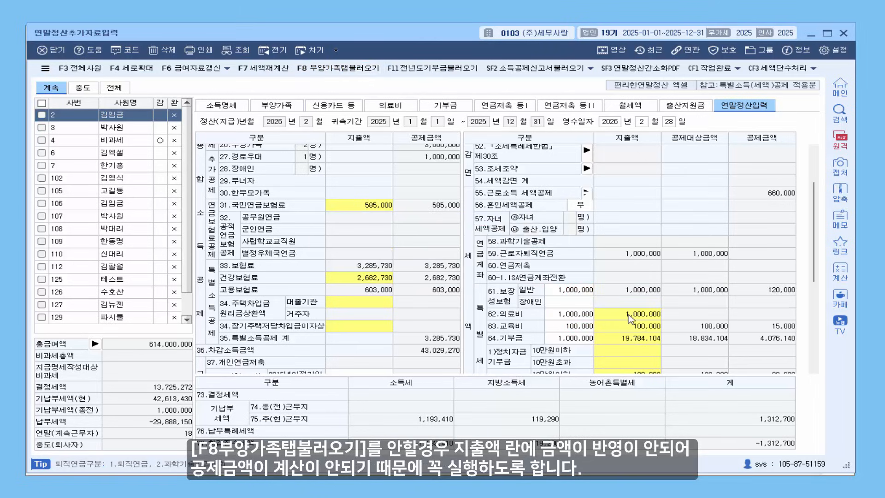
pyautogui.click(629, 317)
pyautogui.click(629, 329)
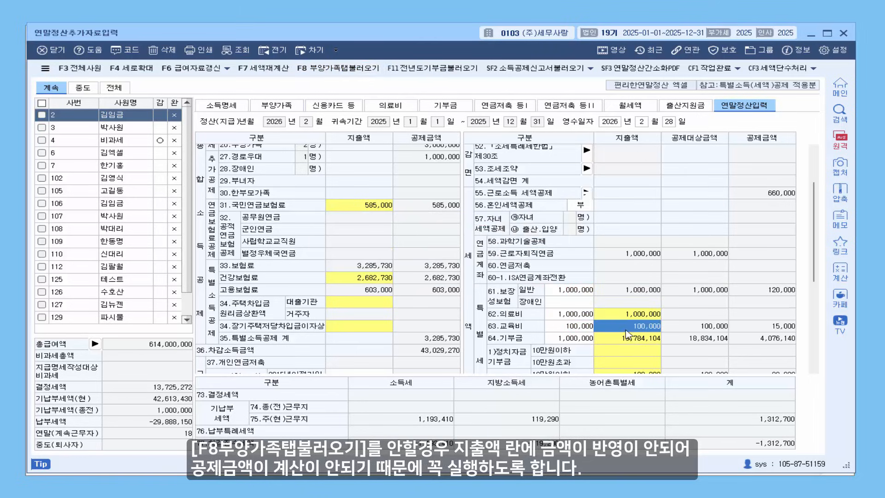
pyautogui.click(623, 341)
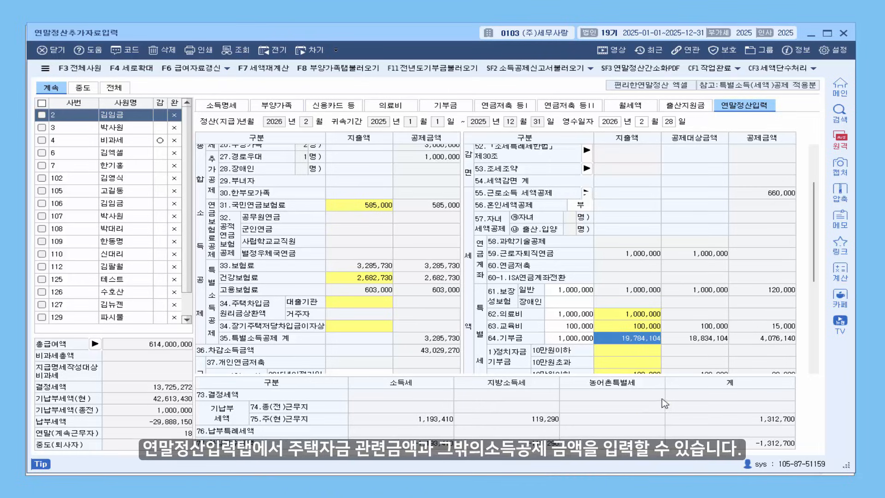
# Step: Open 주택자금 from item 34, set the 대출기관 주택임차차입금 원리금상환액 to 2,000,000 and close the window
pyautogui.moveTo(335, 304)
pyautogui.scroll(-3, 354, 325)
pyautogui.scroll(-3, 354, 325)
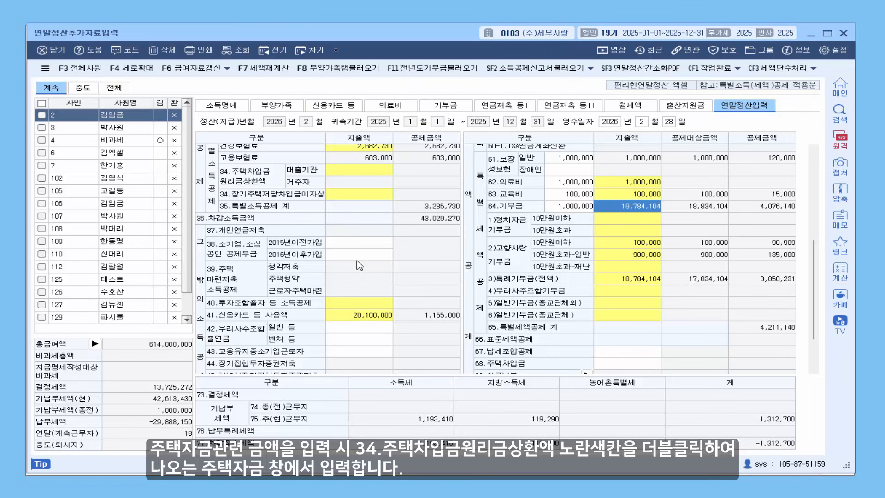
pyautogui.scroll(3, 359, 265)
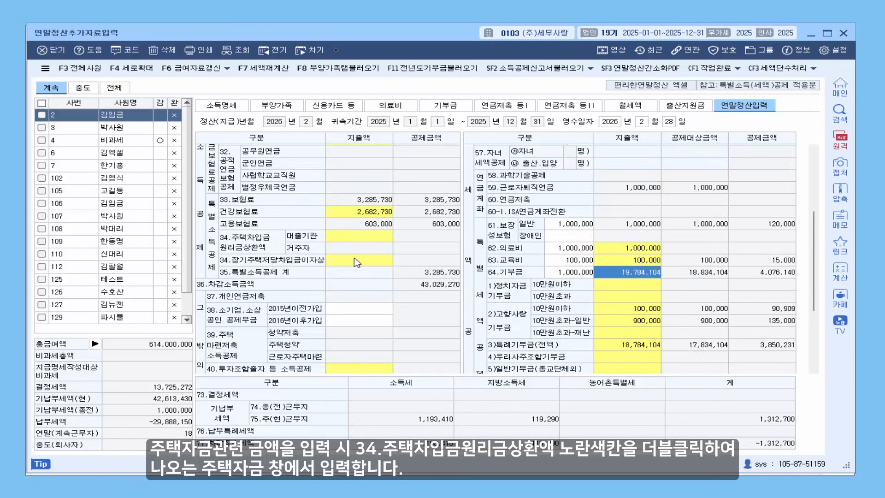
pyautogui.click(356, 261)
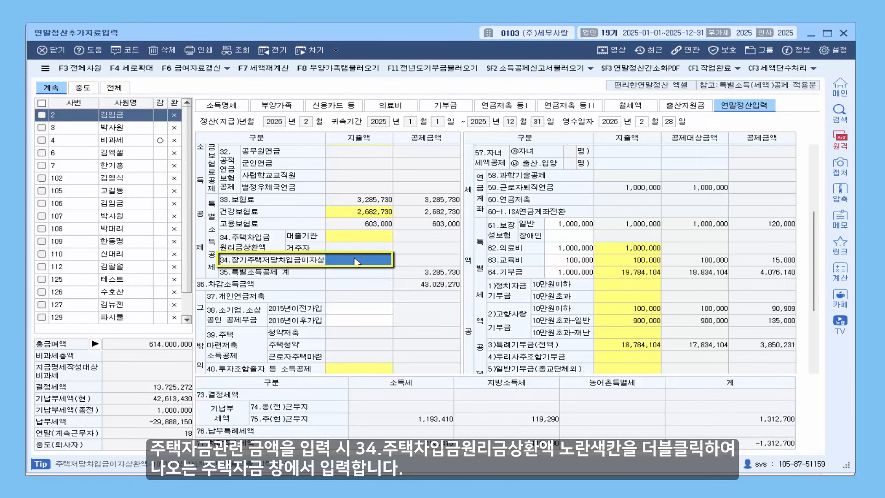
pyautogui.doubleClick(356, 260)
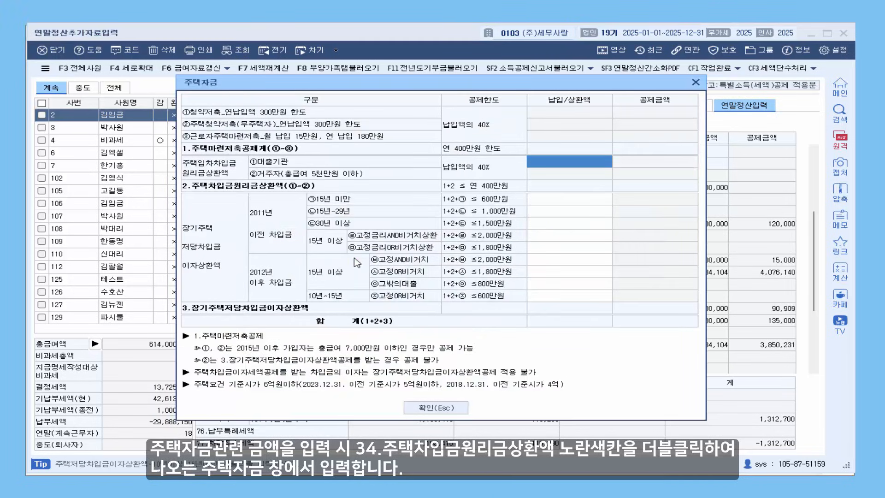
pyautogui.write('2000000')
pyautogui.press('Return')
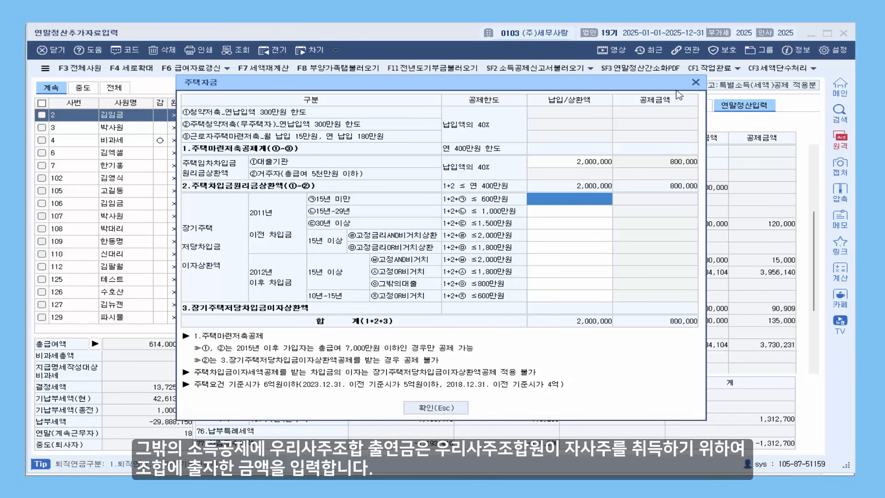
pyautogui.click(696, 82)
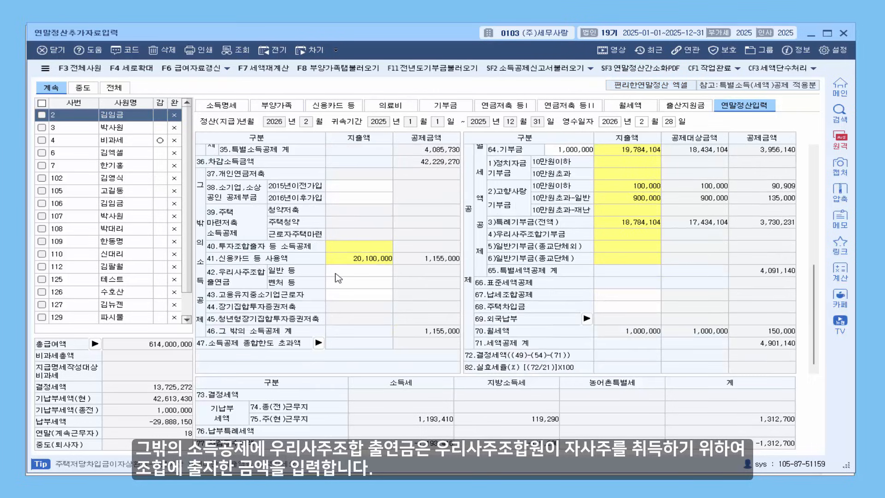
# Step: Set 42.우리사주조합출연금 일반 등 to 2,000,000 and select the 43.고용유지중소기업근로자 지출액 field
pyautogui.click(336, 282)
pyautogui.press('Up')
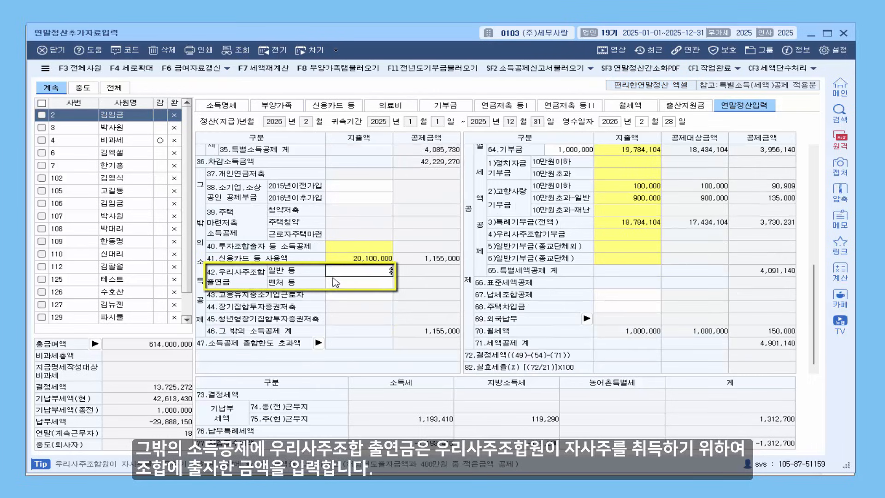
pyautogui.write('2000000')
pyautogui.press('Return')
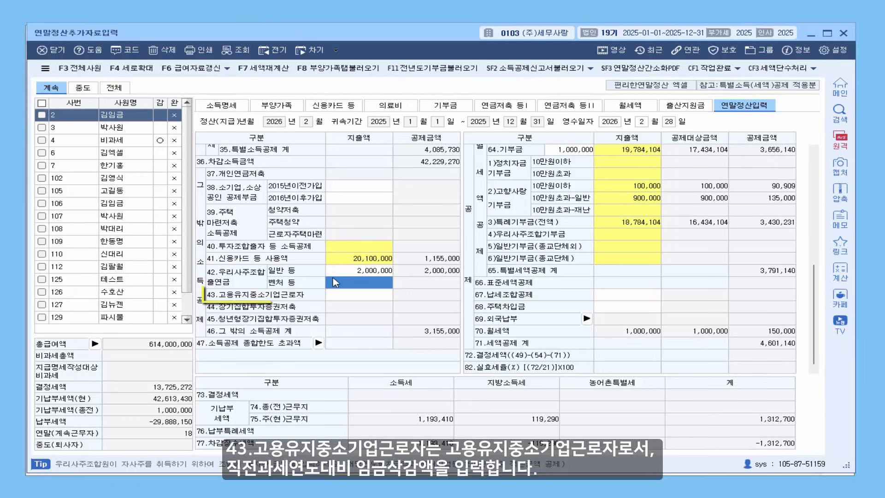
pyautogui.click(341, 292)
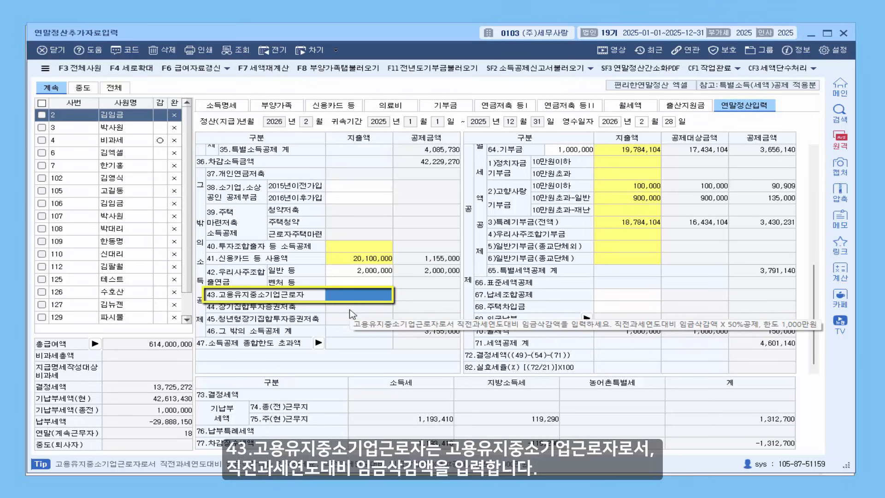
# Step: Examine employee 4's reduced income and 감면기간 in the 세액감면 window of 51.조세특례제한법, then close it
pyautogui.scroll(5, 507, 254)
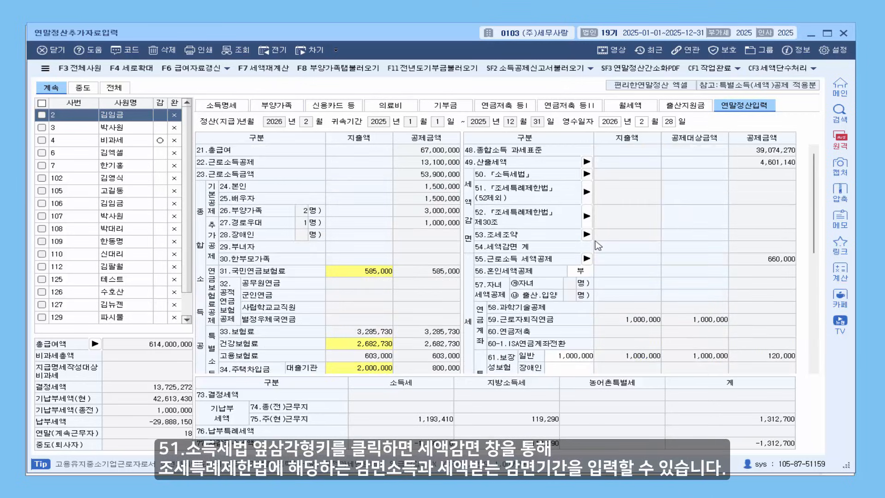
pyautogui.click(587, 191)
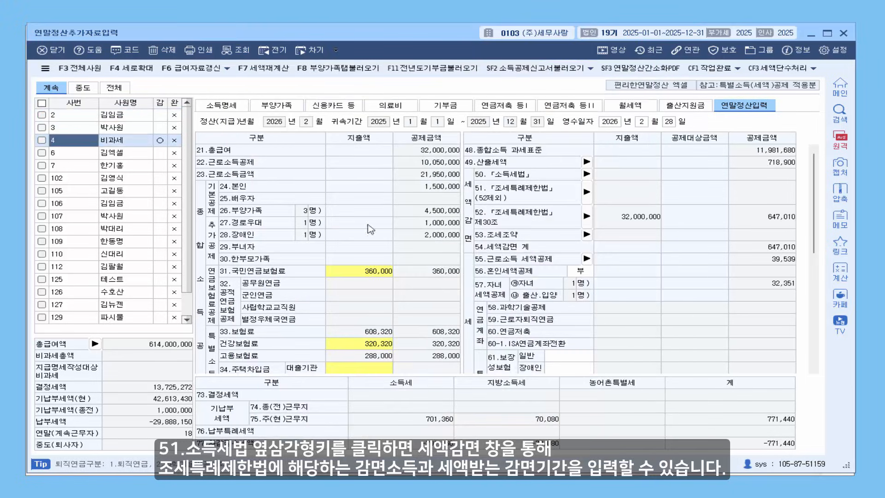
pyautogui.click(586, 192)
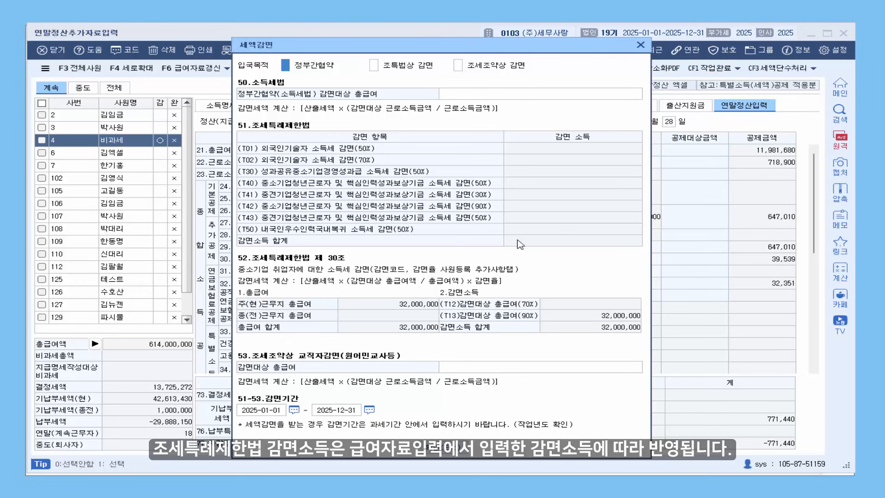
pyautogui.click(640, 46)
# Step: Return to employee 2 and review 49.산출세액, 54.세액감면 계, 71.세액공제 계 and 72.결정세액
pyautogui.click(112, 115)
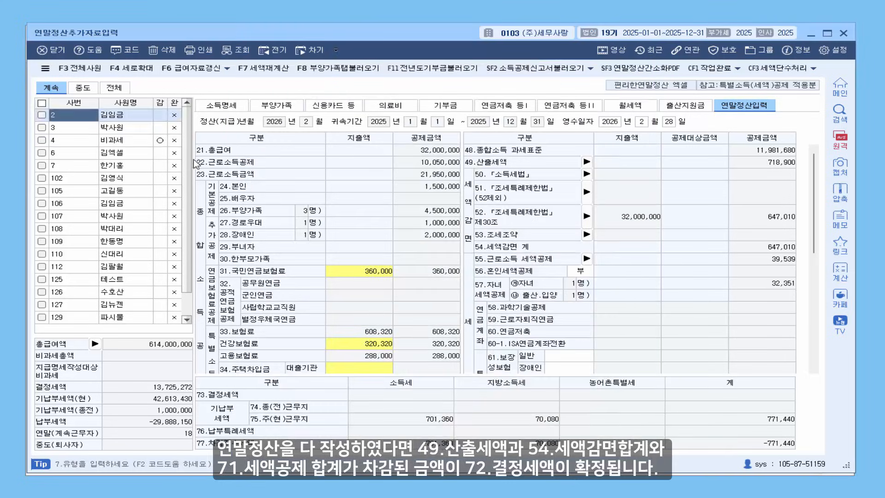
pyautogui.scroll(-5, 727, 301)
pyautogui.scroll(5, 728, 300)
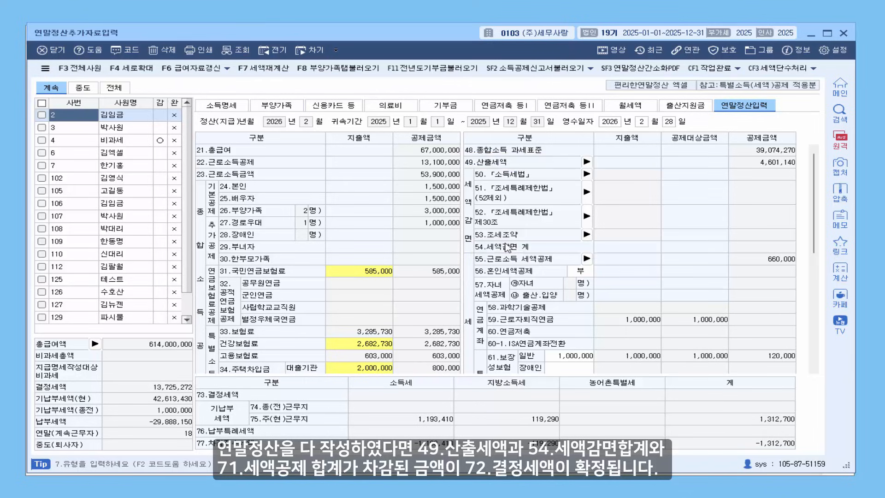
pyautogui.scroll(-5, 507, 249)
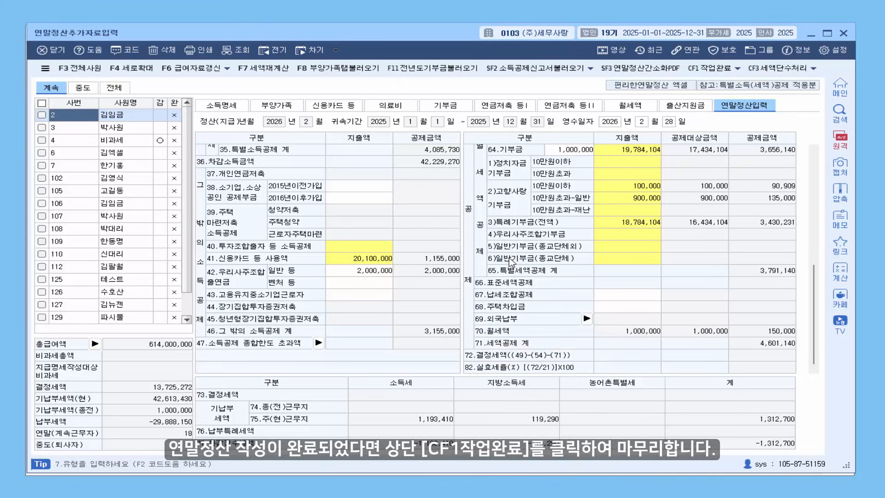
# Step: Mark employee 2's year-end settlement as finished with 작업완료 and confirm
pyautogui.click(42, 116)
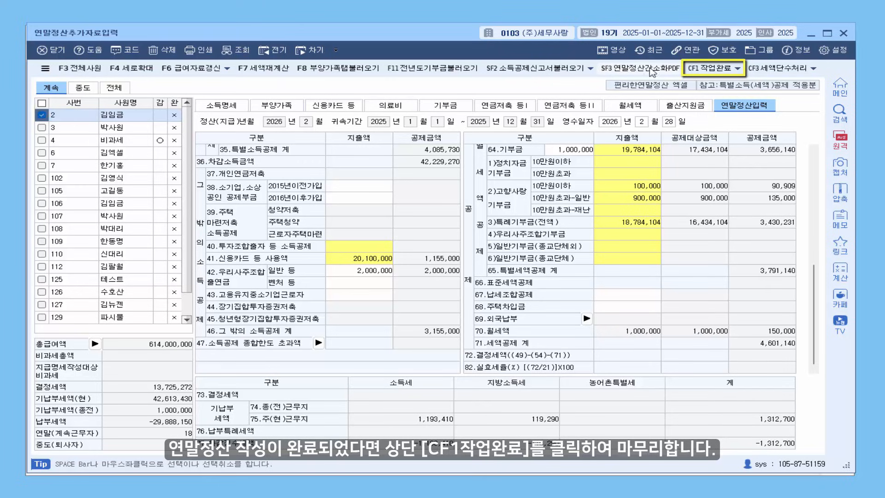
pyautogui.click(720, 72)
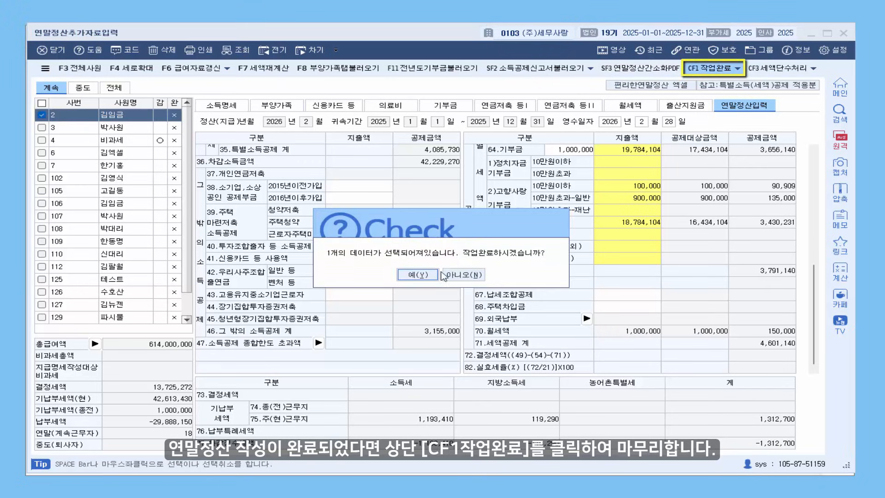
pyautogui.click(431, 277)
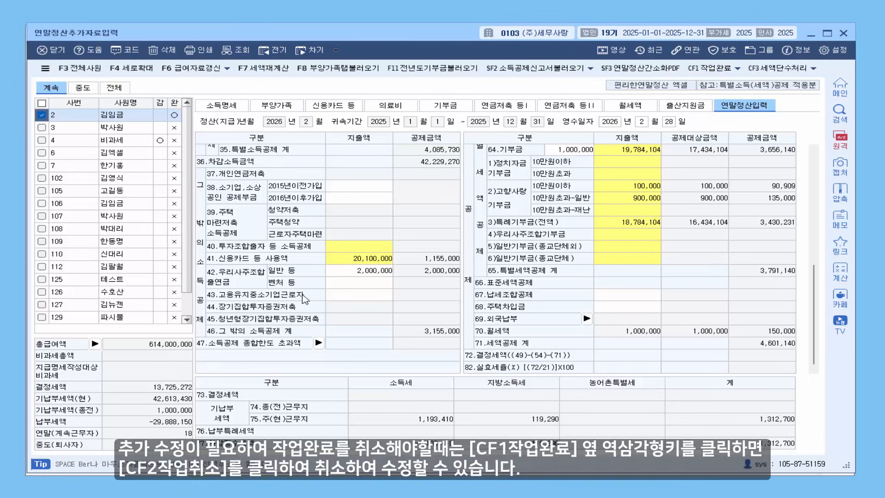
# Step: Cancel the completed status of employee 2's settlement with 작업취소 and confirm
pyautogui.click(737, 69)
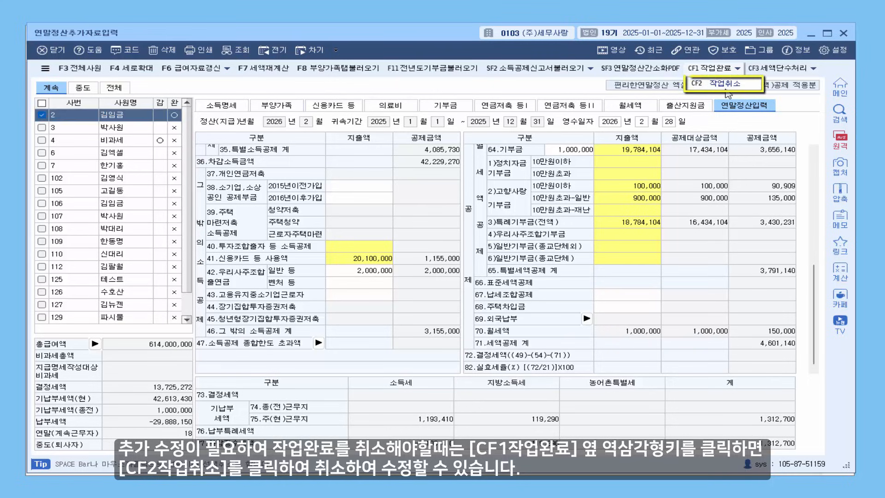
pyautogui.click(728, 84)
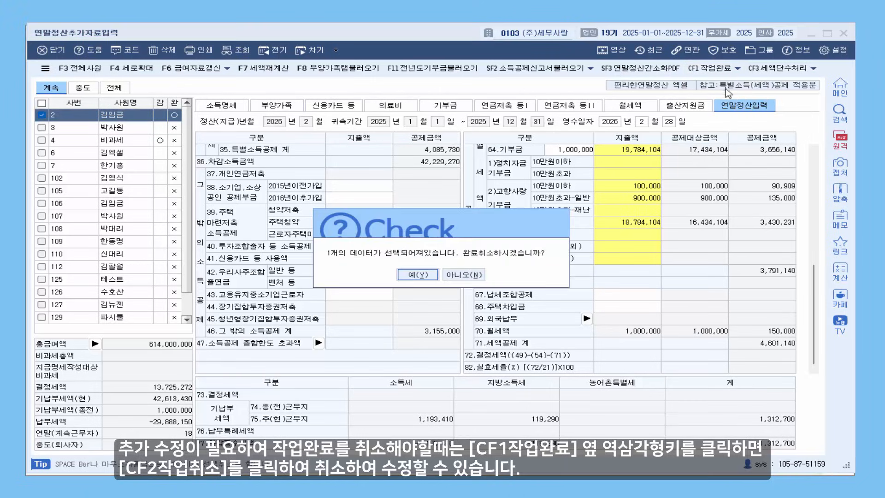
pyautogui.click(430, 274)
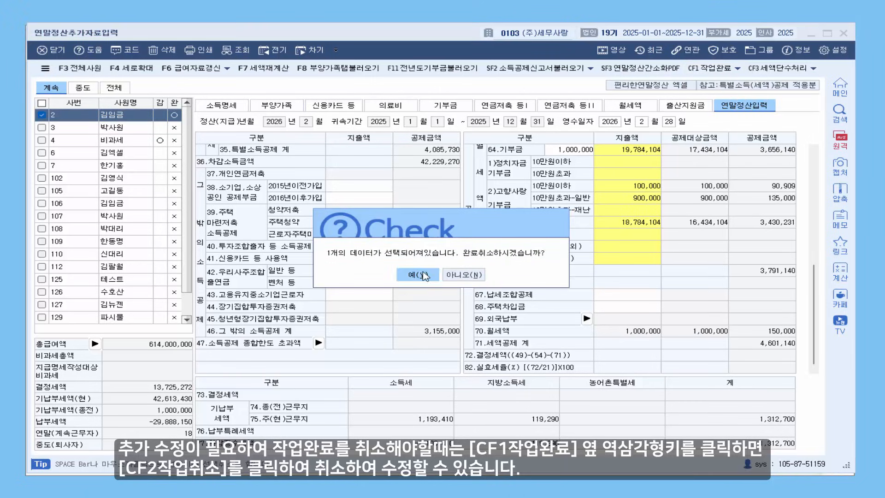